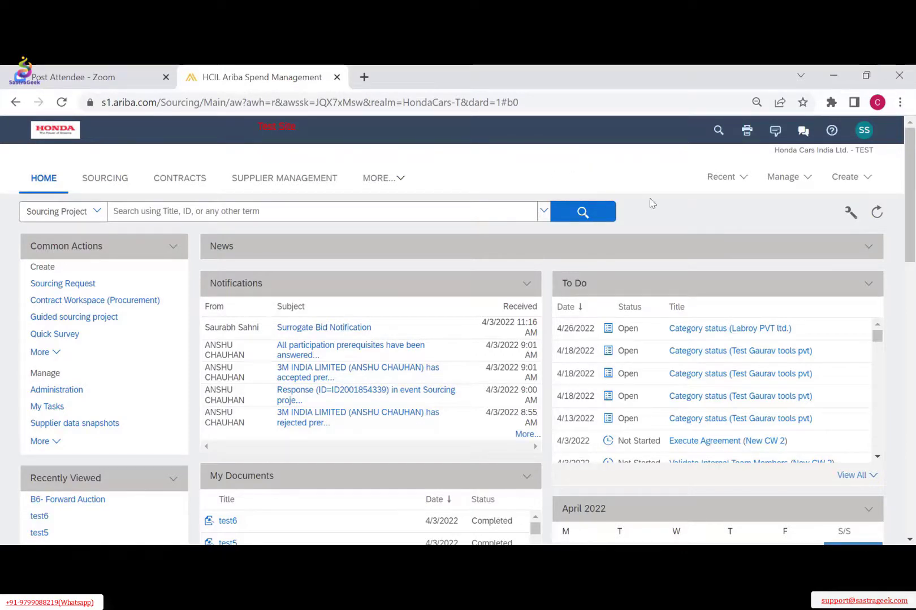
click(728, 179)
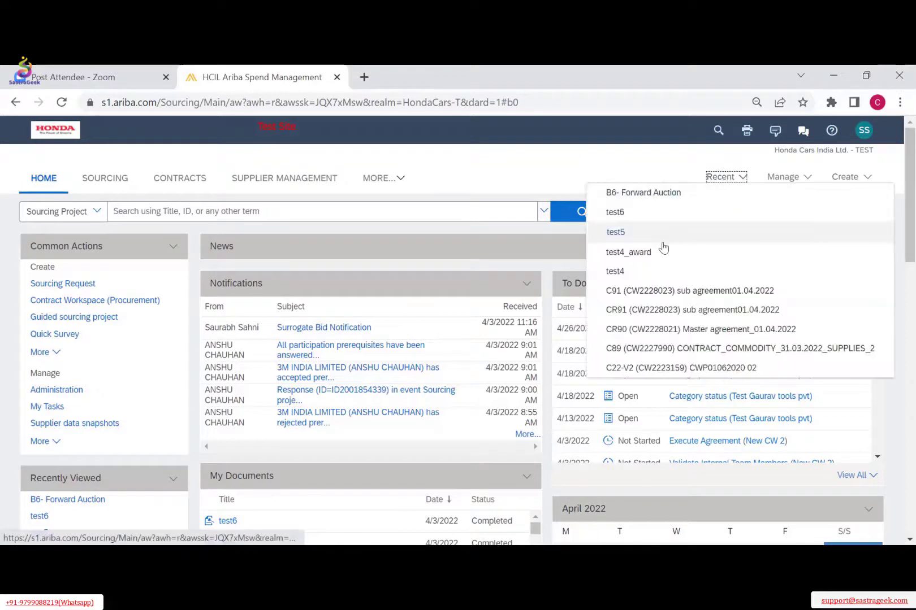
click(479, 160)
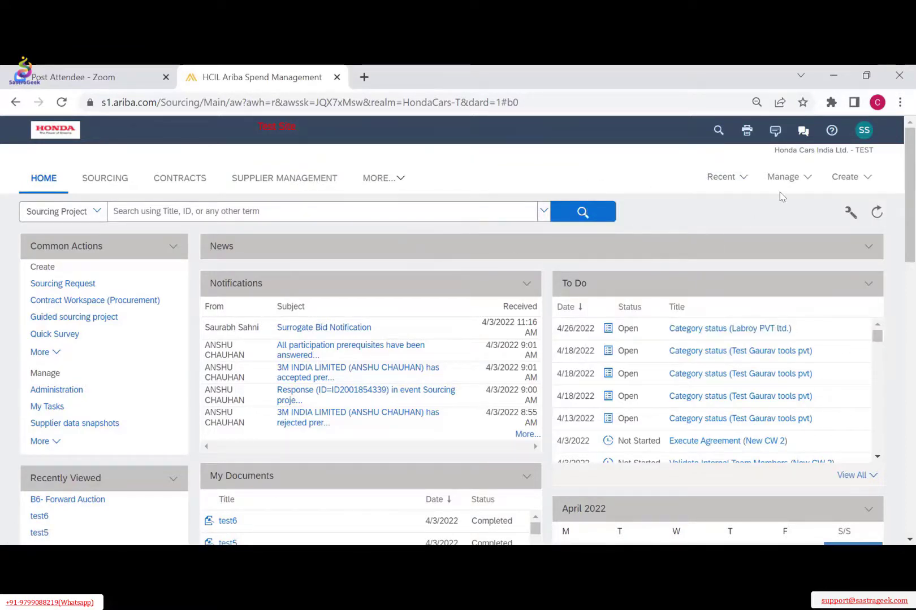
click(773, 179)
click(585, 169)
Show all Contract Workspace (Procurement) entries from My Documents.
scroll(435, 356, down, 4)
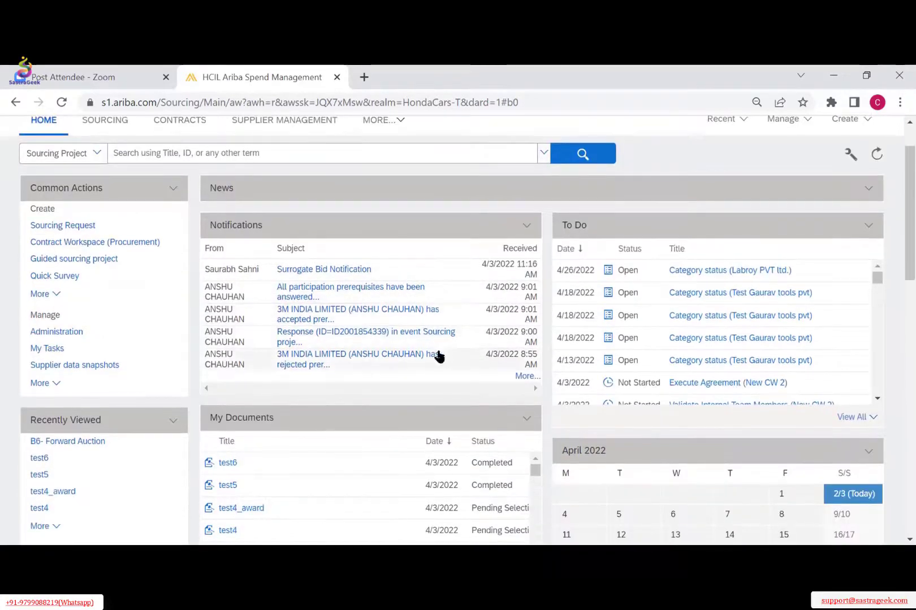
scroll(429, 346, down, 3)
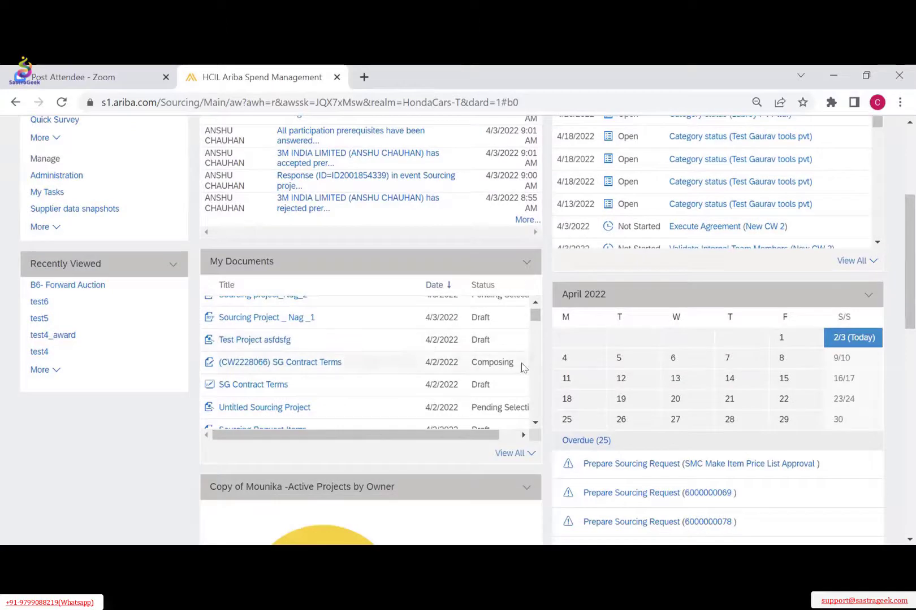
click(523, 456)
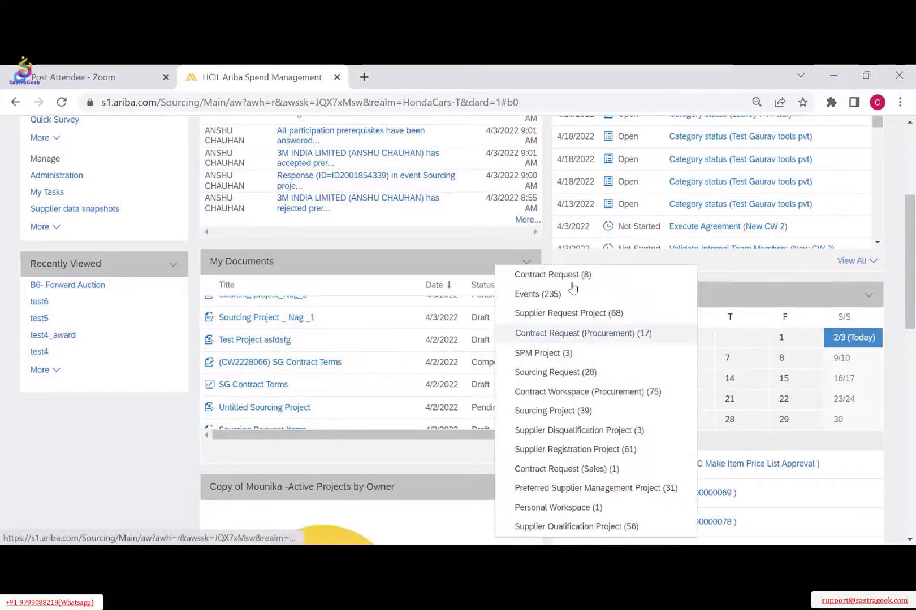
click(601, 392)
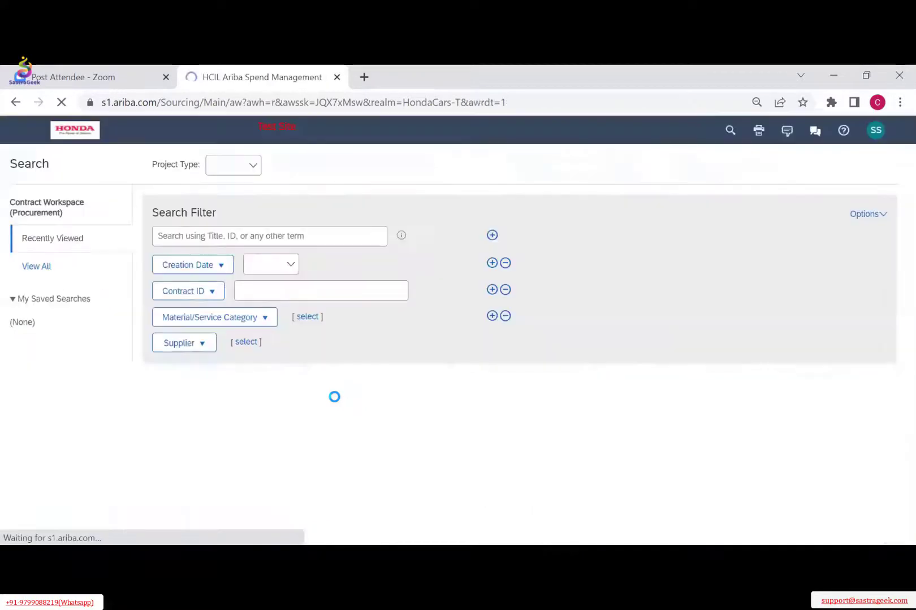
Search the procurement contract workspaces with Creation Date set to Yesterday.
scroll(689, 395, down, 1)
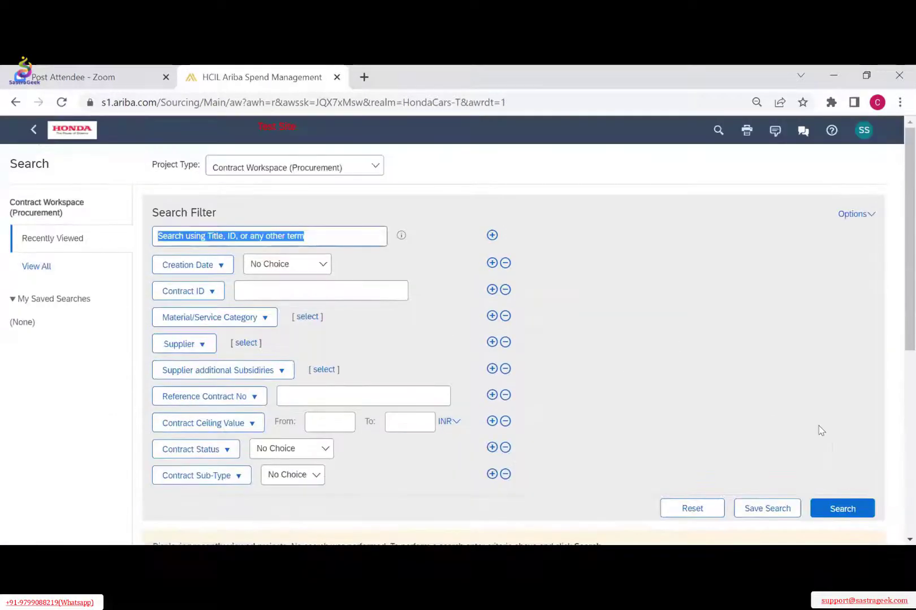
scroll(831, 373, down, 3)
scroll(844, 322, down, 1)
scroll(610, 241, up, 4)
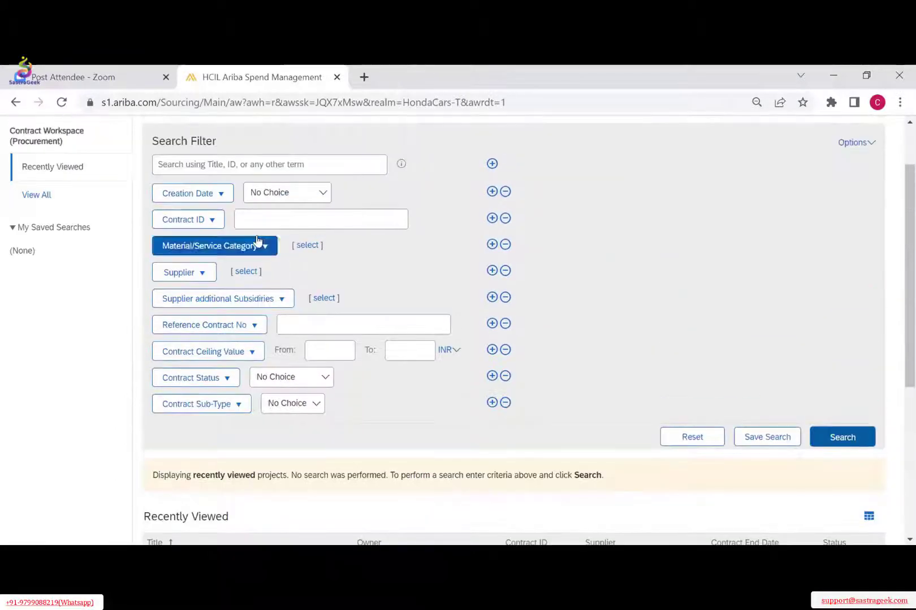
click(285, 199)
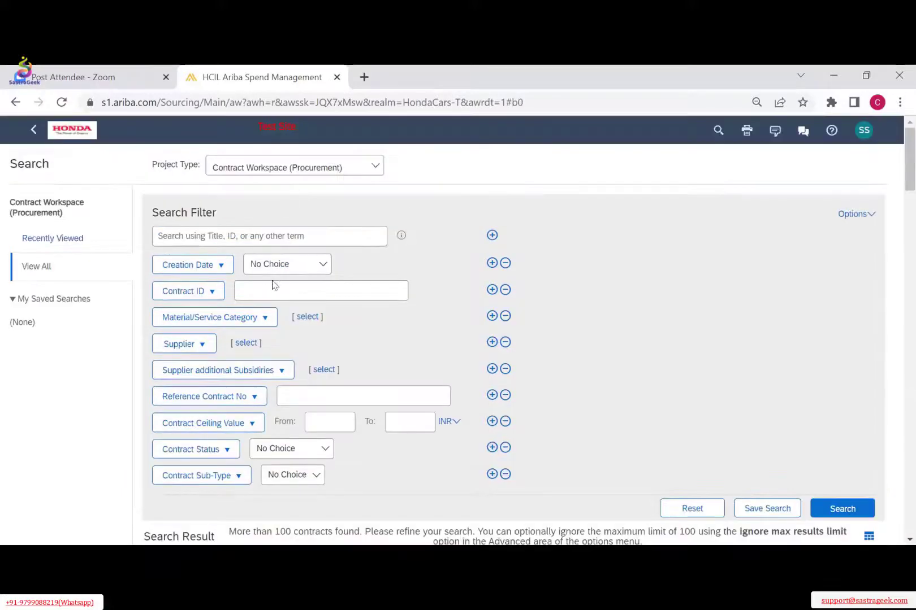
click(286, 264)
click(271, 327)
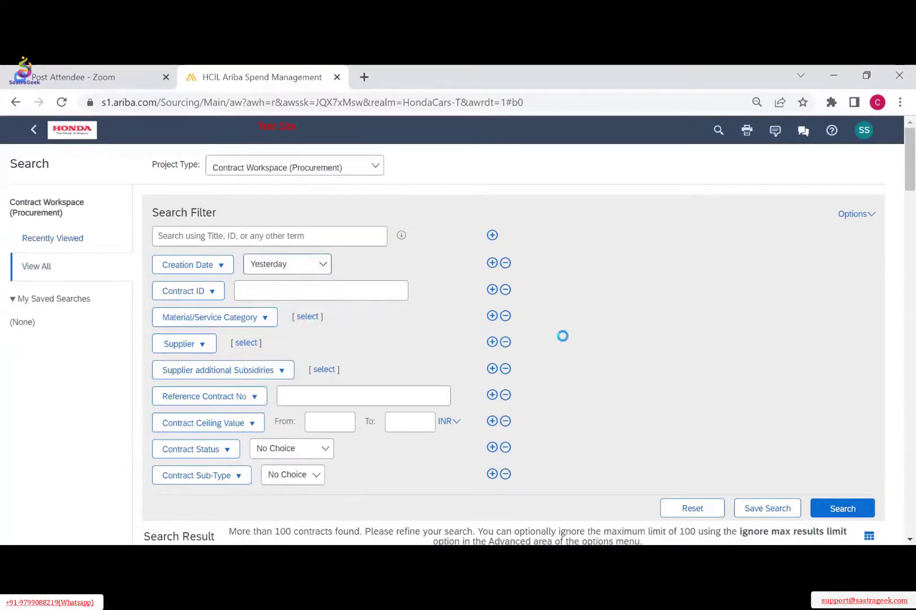
scroll(750, 327, down, 3)
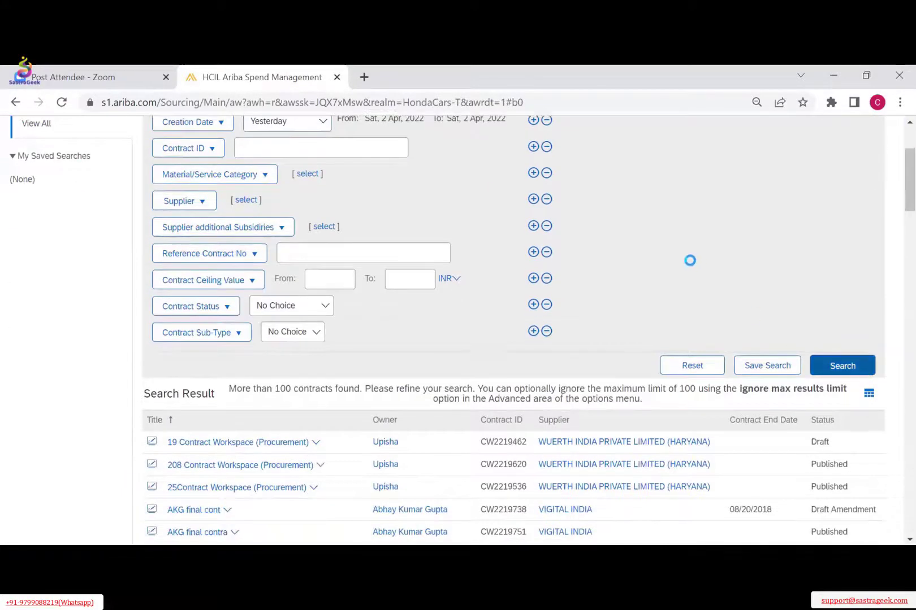
scroll(691, 267, down, 4)
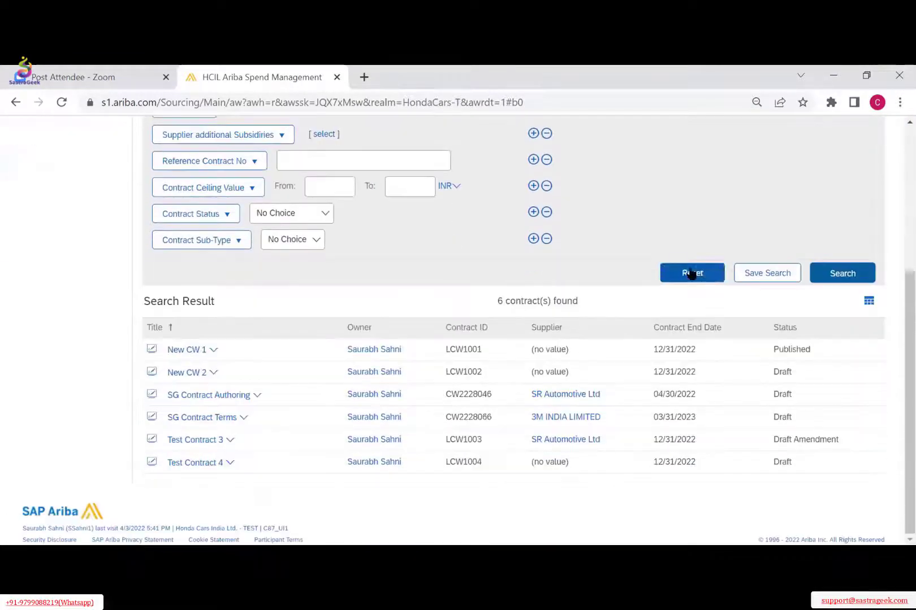
Open the SG Contract Terms workspace from the search results.
click(250, 400)
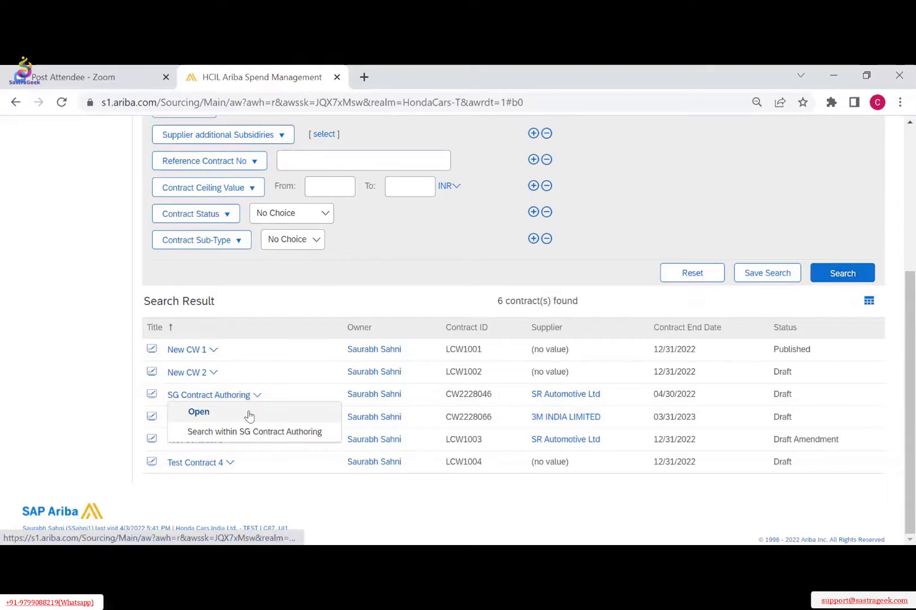
click(380, 277)
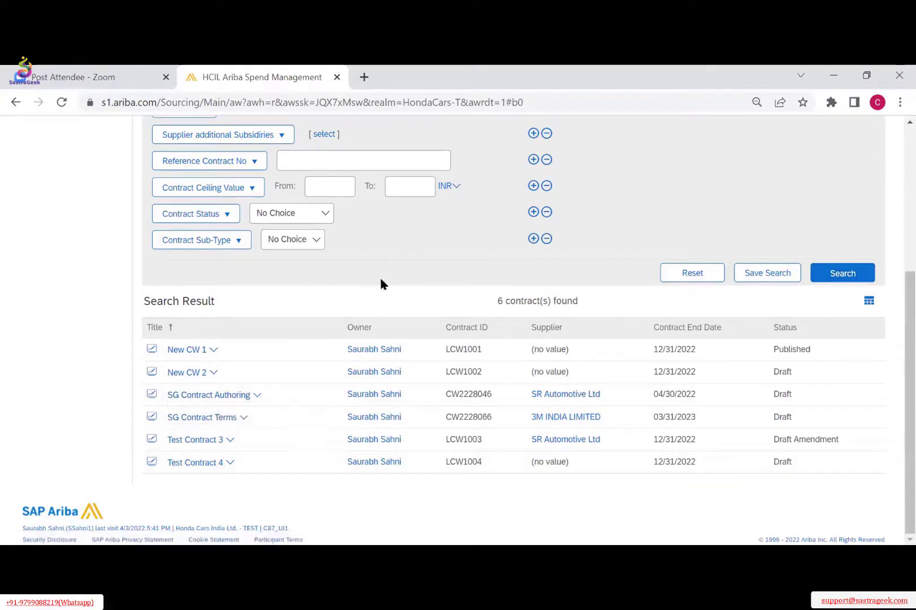
click(243, 418)
click(227, 434)
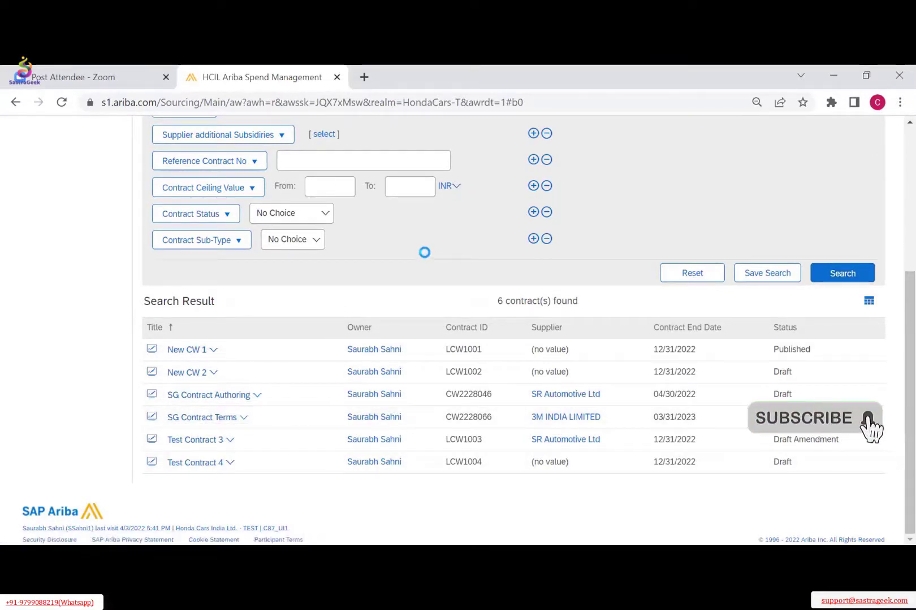
Open the Contract Terms document among the workspace's documents.
click(303, 224)
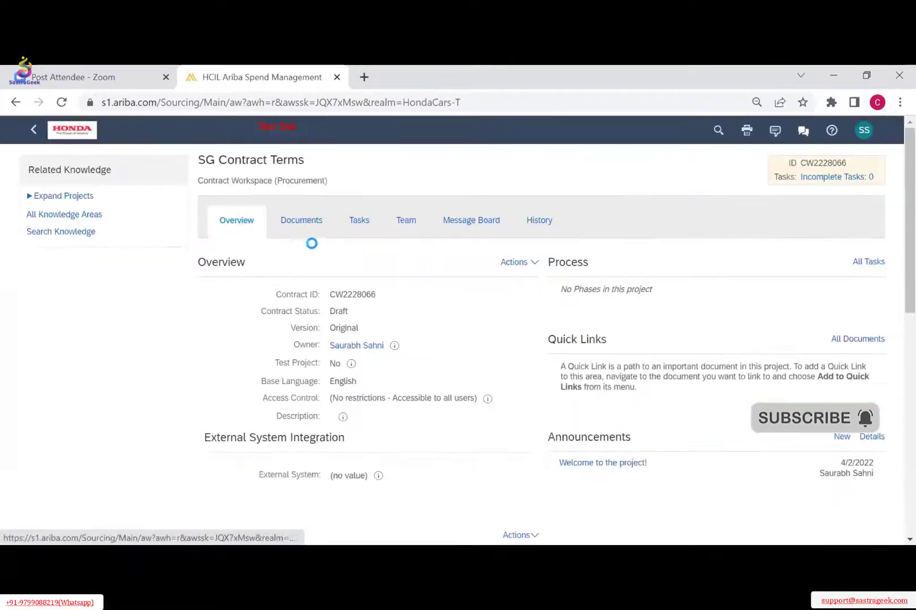
click(299, 310)
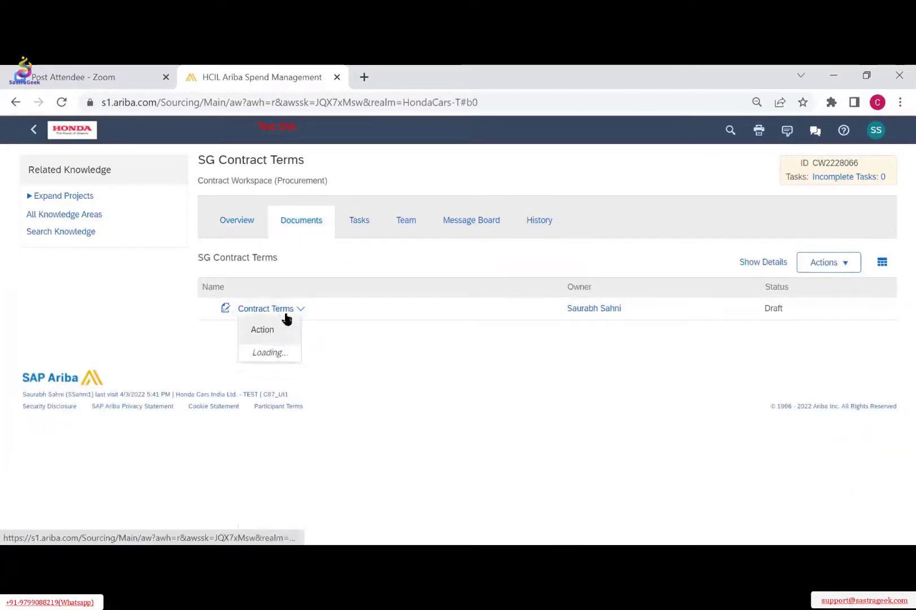
click(289, 170)
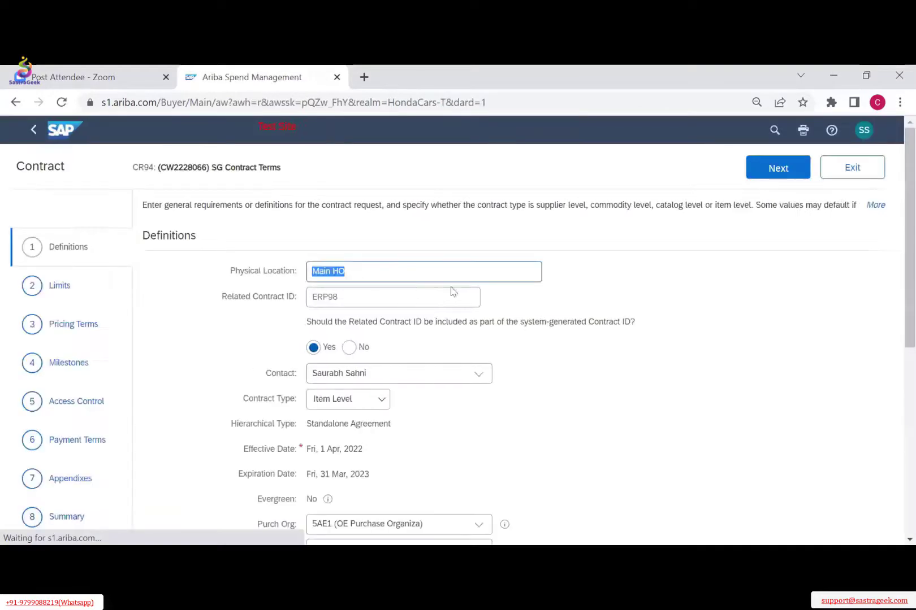
Open LINE ITEM1 in the contract's pricing terms for editing and review its description, limits, discount and accounting settings.
click(93, 324)
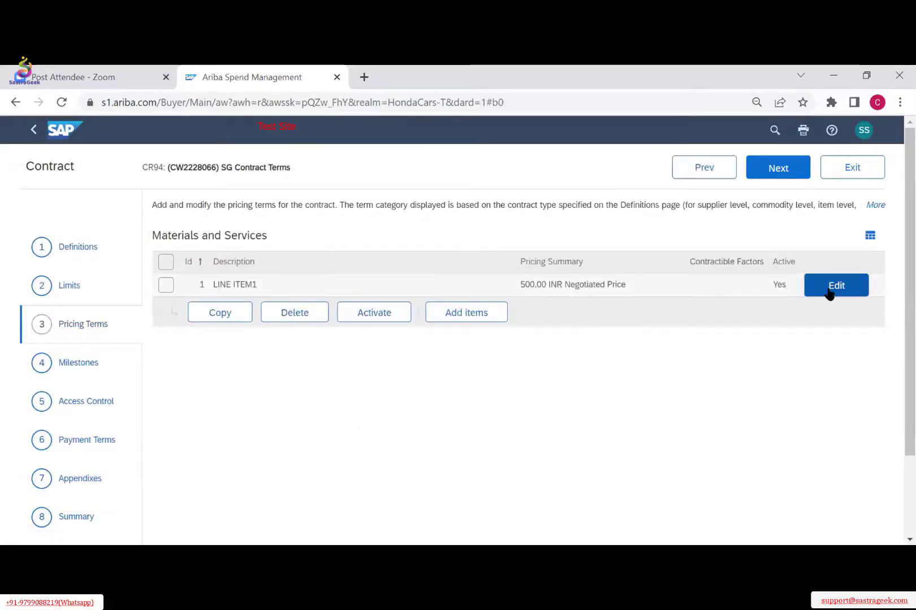
click(834, 287)
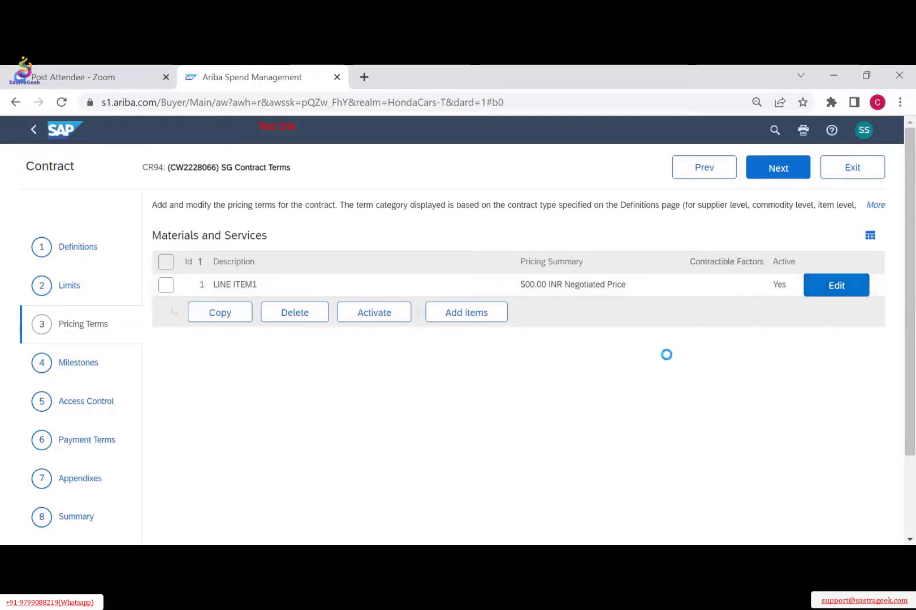
scroll(701, 333, down, 12)
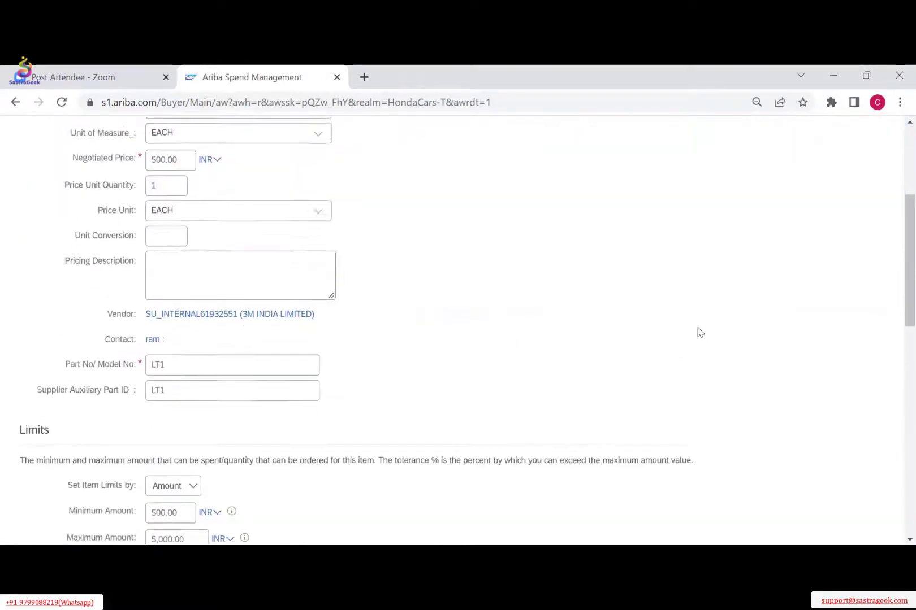
scroll(693, 329, down, 3)
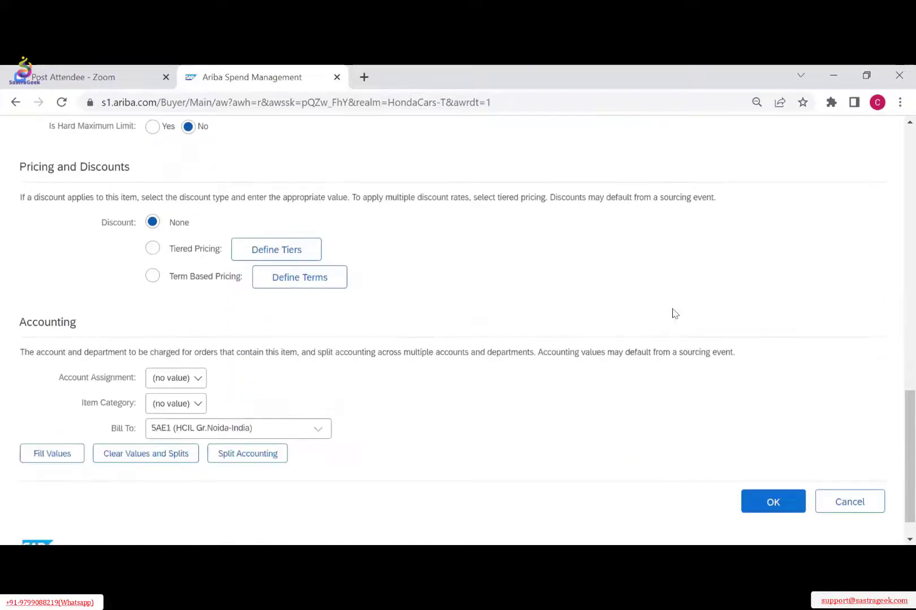
scroll(113, 197, up, 15)
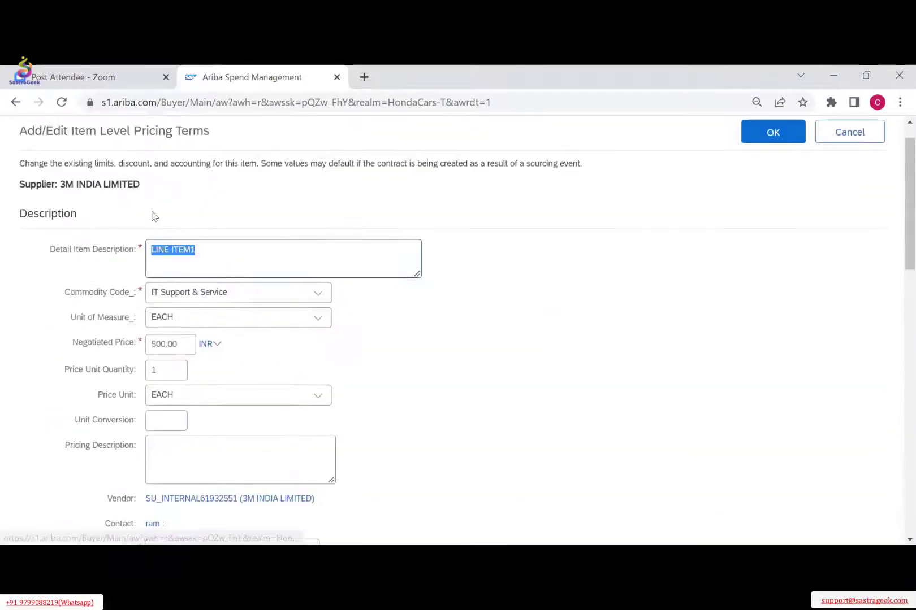
scroll(253, 232, down, 10)
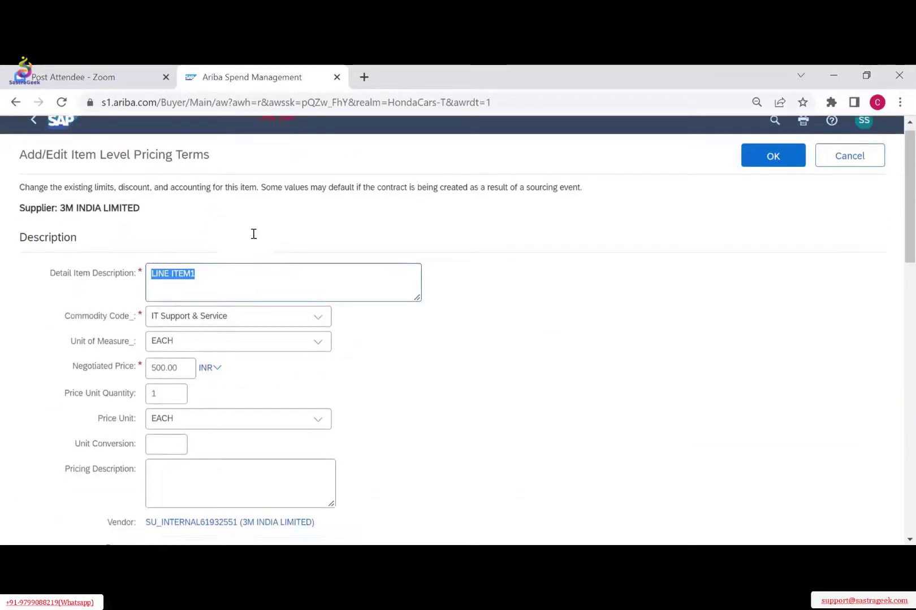
scroll(253, 229, down, 6)
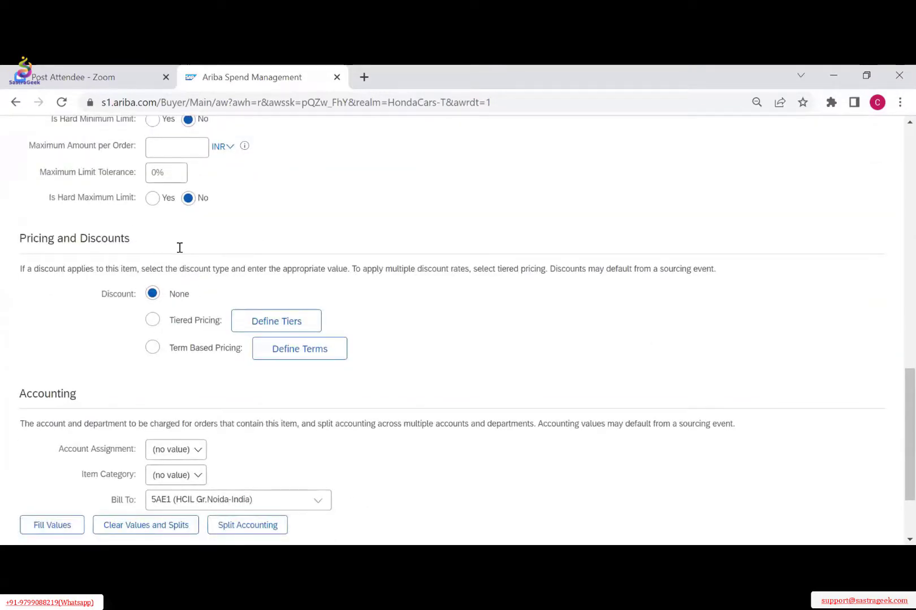
scroll(182, 252, up, 8)
scroll(186, 250, down, 10)
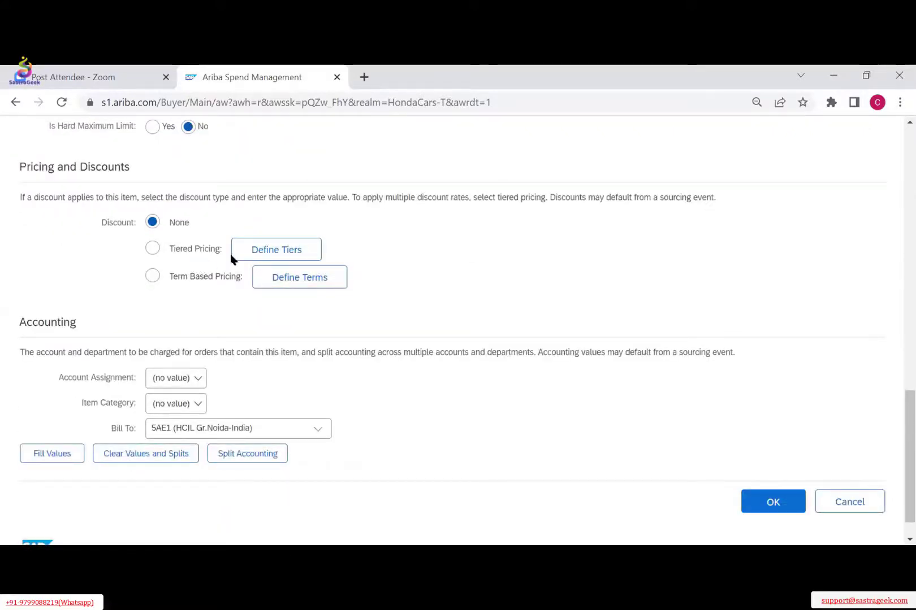
Define tiered pricing for the item as Amount Based Volume Pricing, with a first-tier minimum amount of 10000 INR.
click(275, 252)
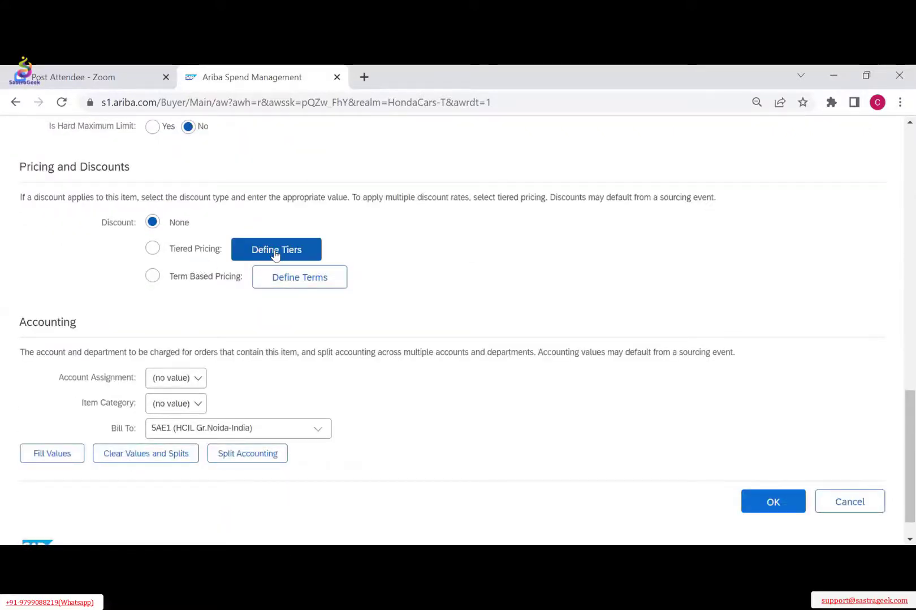
click(153, 249)
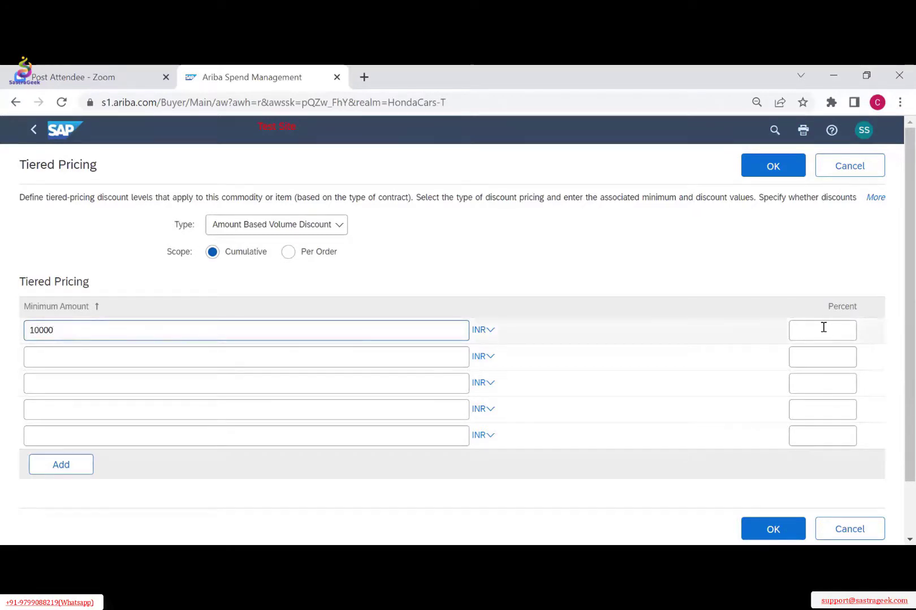
click(320, 225)
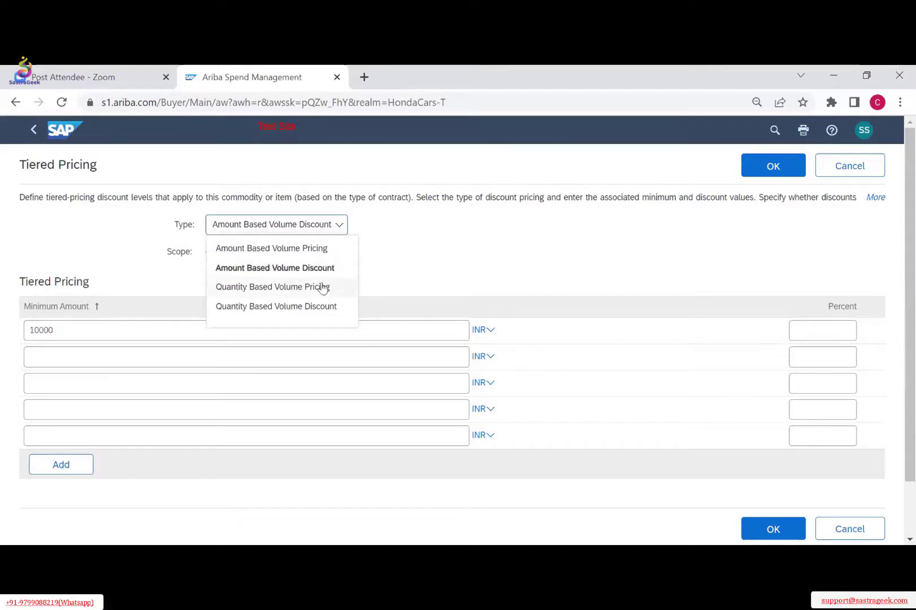
click(314, 249)
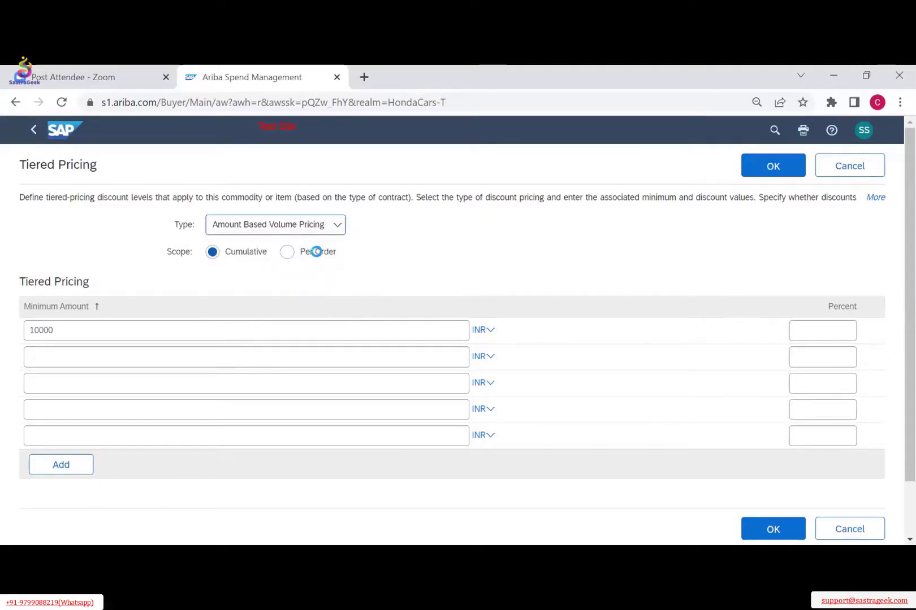
Set the first tier's amount to 100 and add a second tier with minimum amount 50000 and amount 200.
click(566, 333)
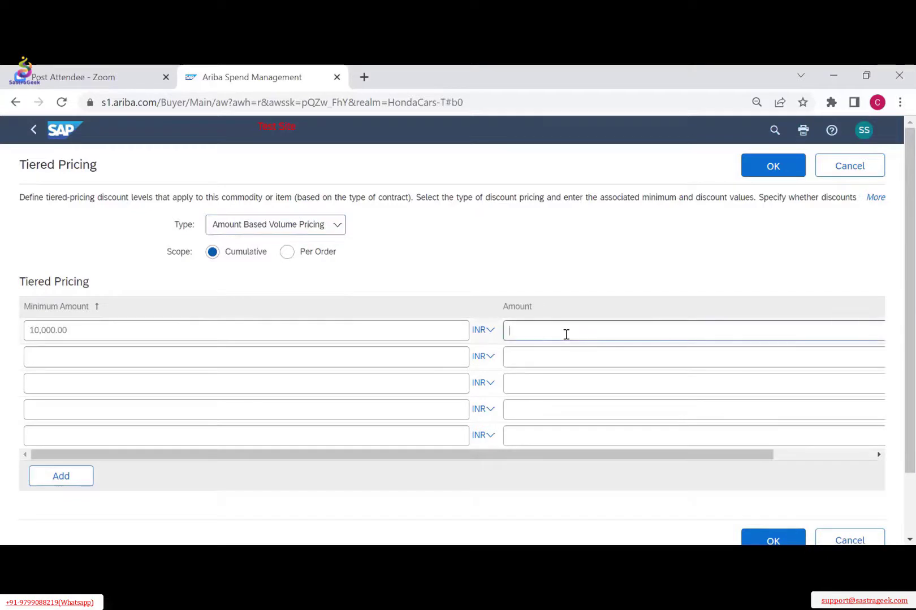
text(10)
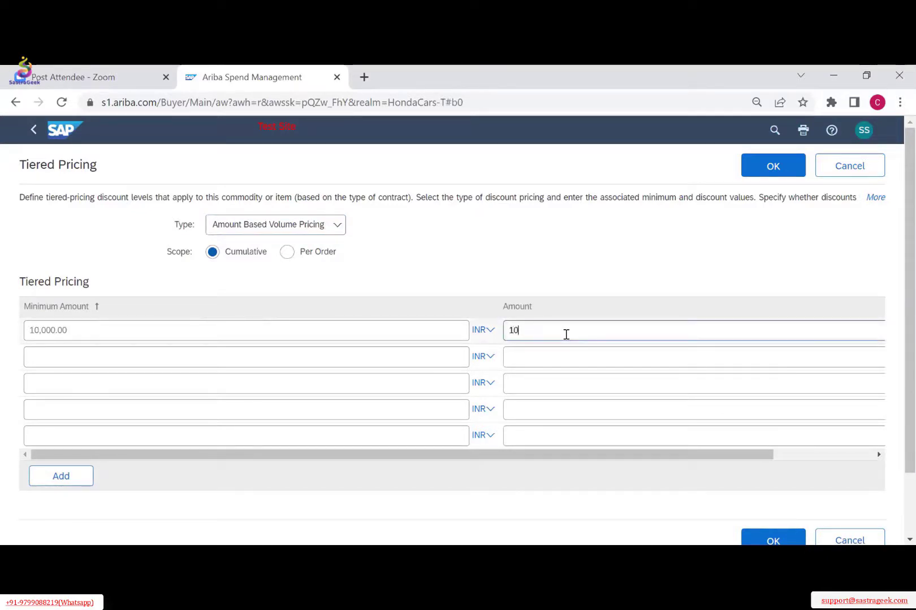
text(0)
click(327, 355)
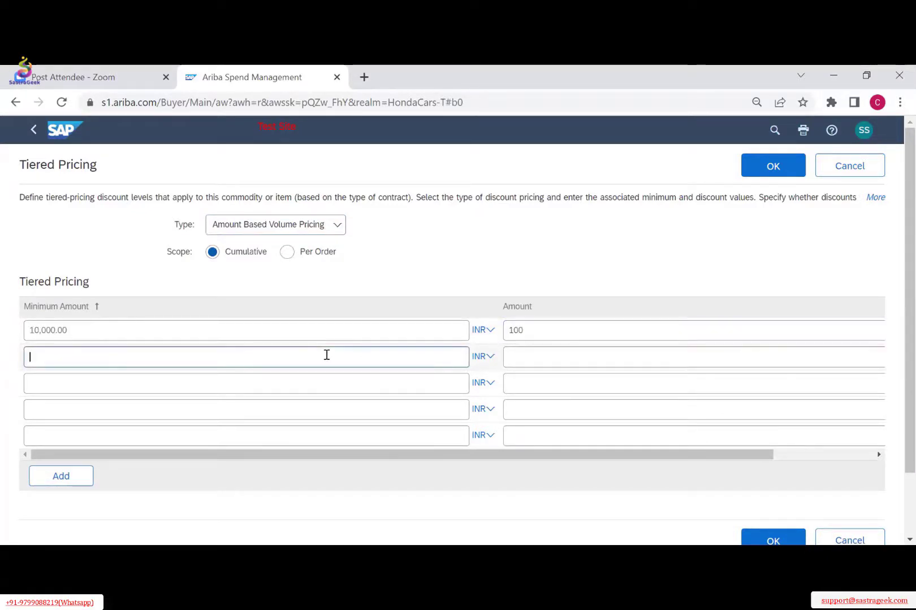
text(50000)
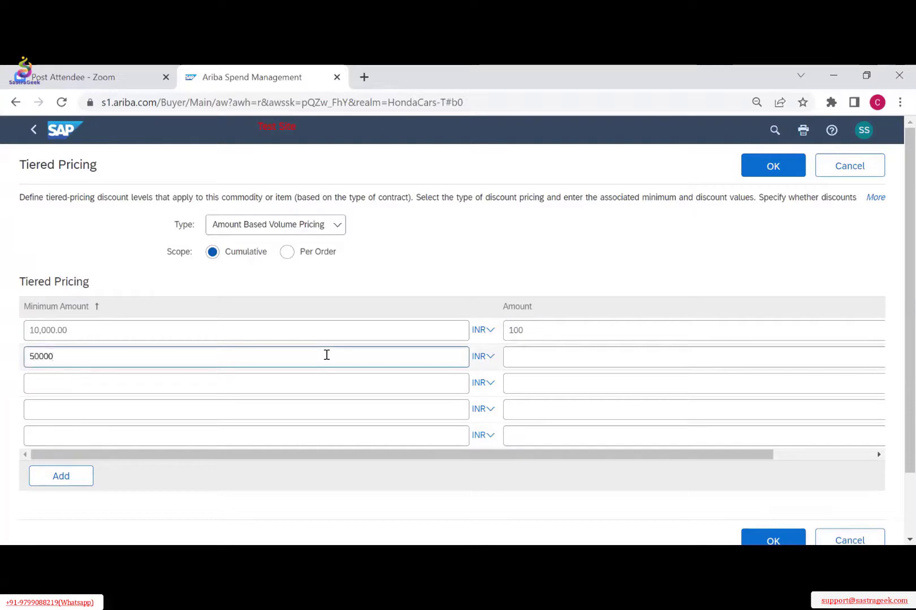
click(541, 357)
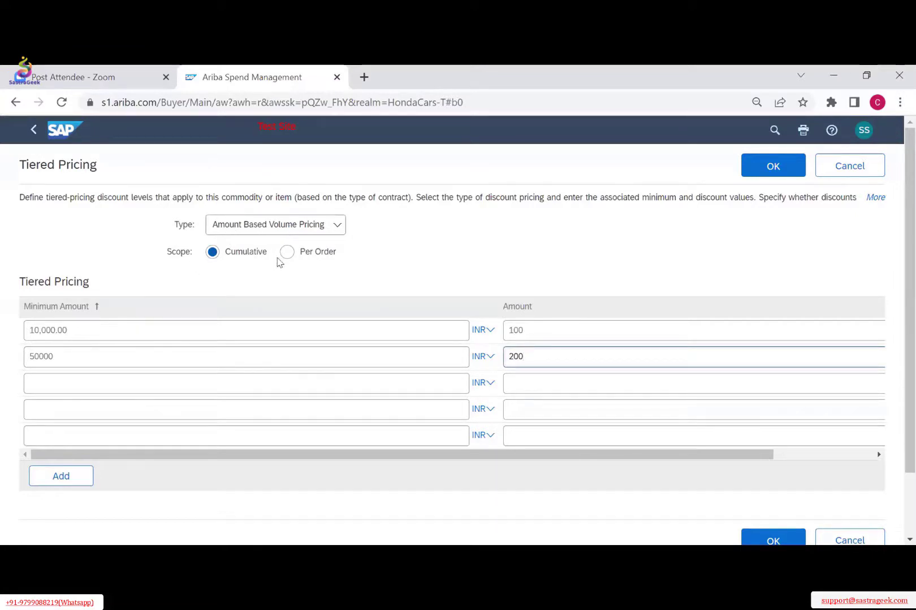
Change the tier type to Amount Based Volume Discount and set the percent to 1 for the first tier and 2 for the second.
click(314, 232)
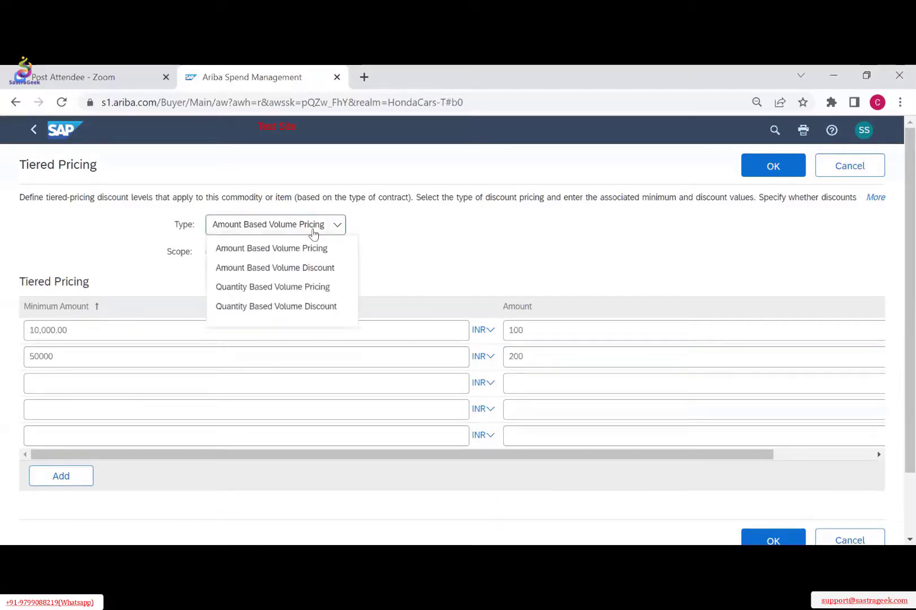
click(330, 269)
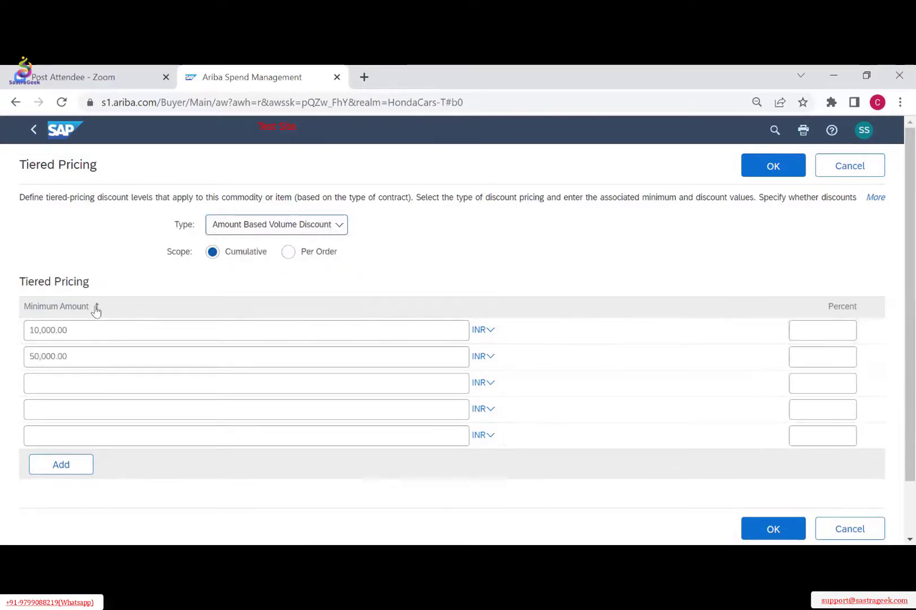
click(825, 330)
text(1)
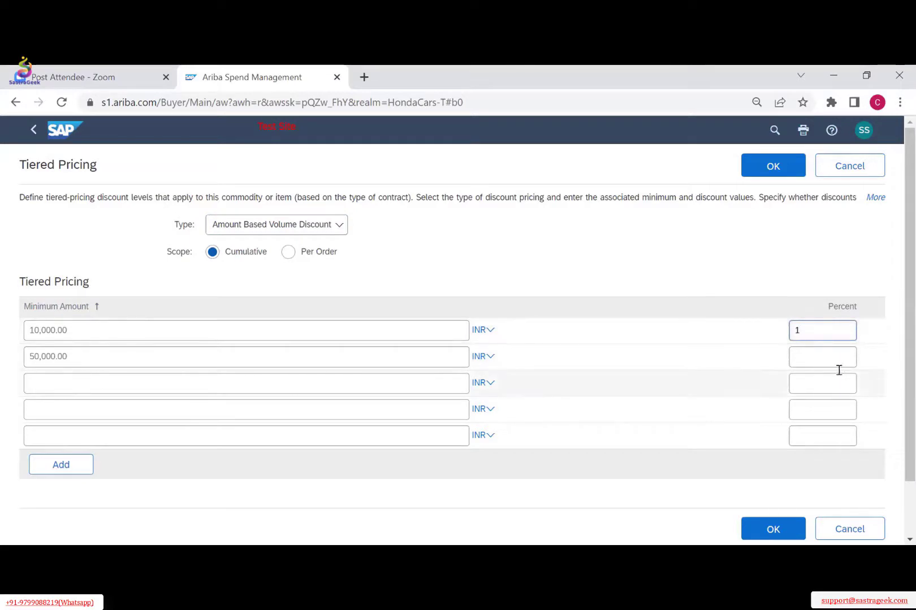
click(831, 358)
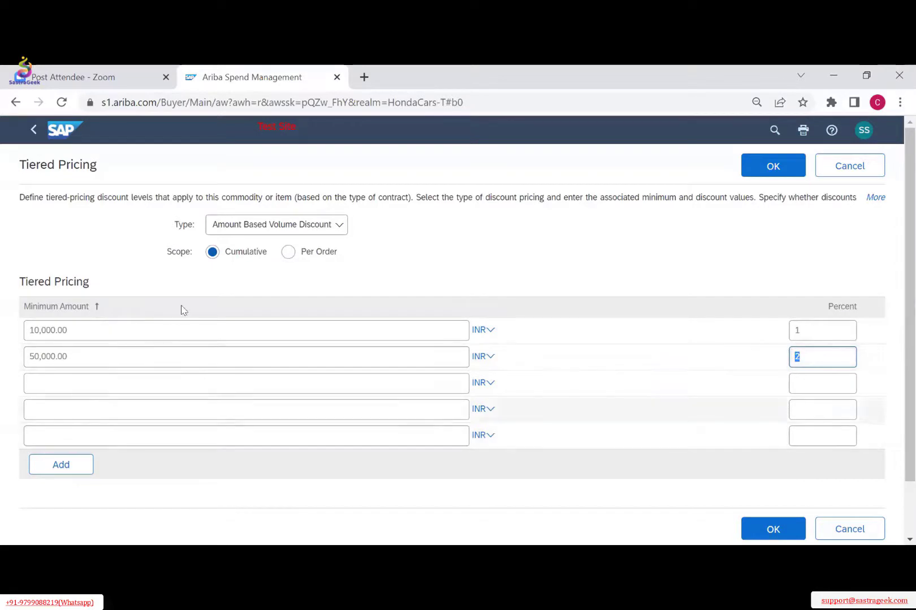
Try the Per Order scope for the discount tiers and return the scope to Cumulative.
click(288, 252)
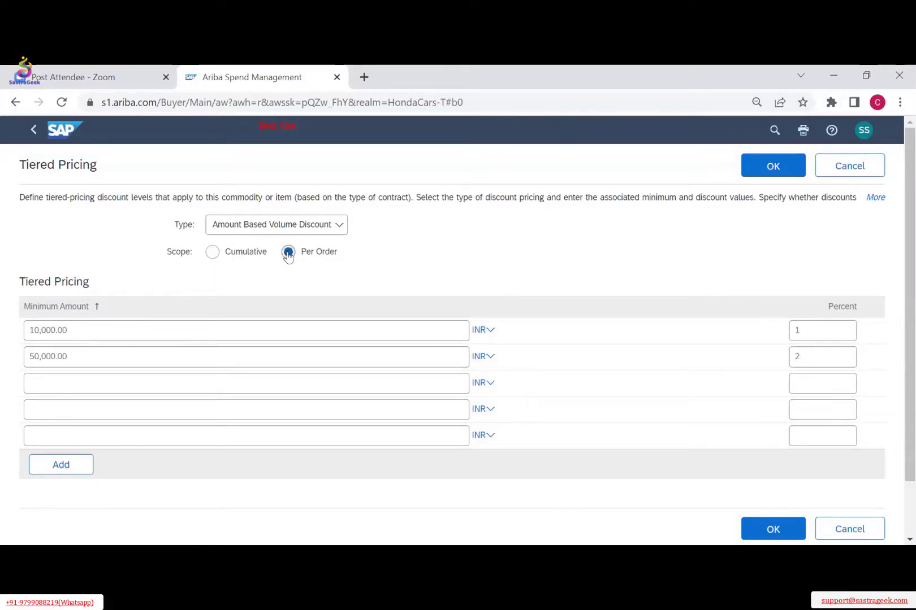
scroll(560, 288, down, 1)
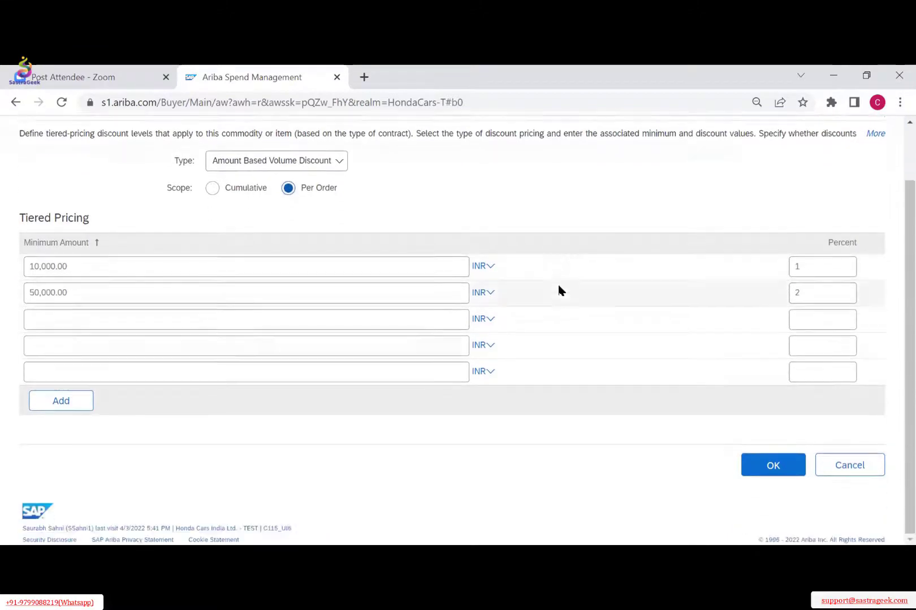
click(213, 188)
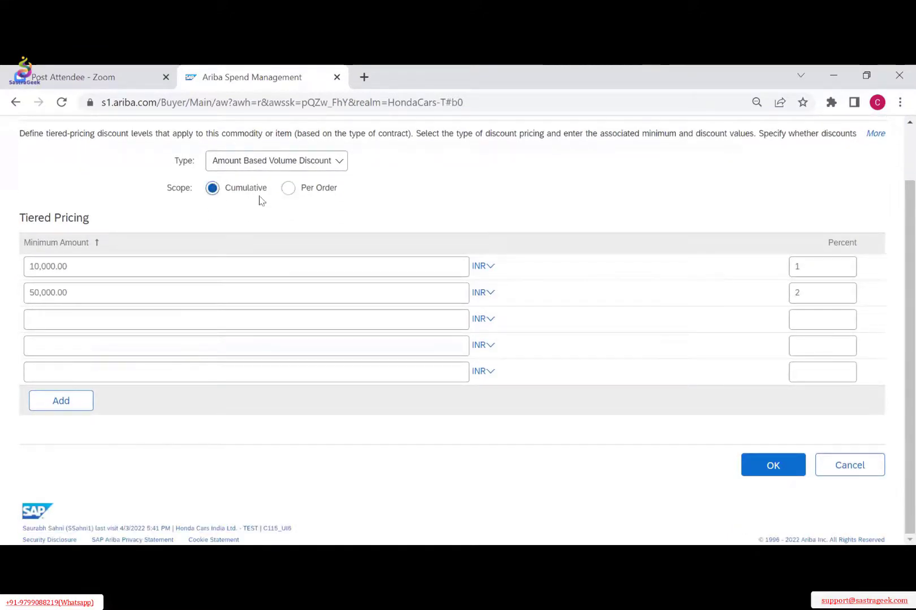
Change the tier type to Quantity Based Volume Pricing with minimum quantity 100 at amount 10 and minimum quantity 500 at amount 20.
click(336, 164)
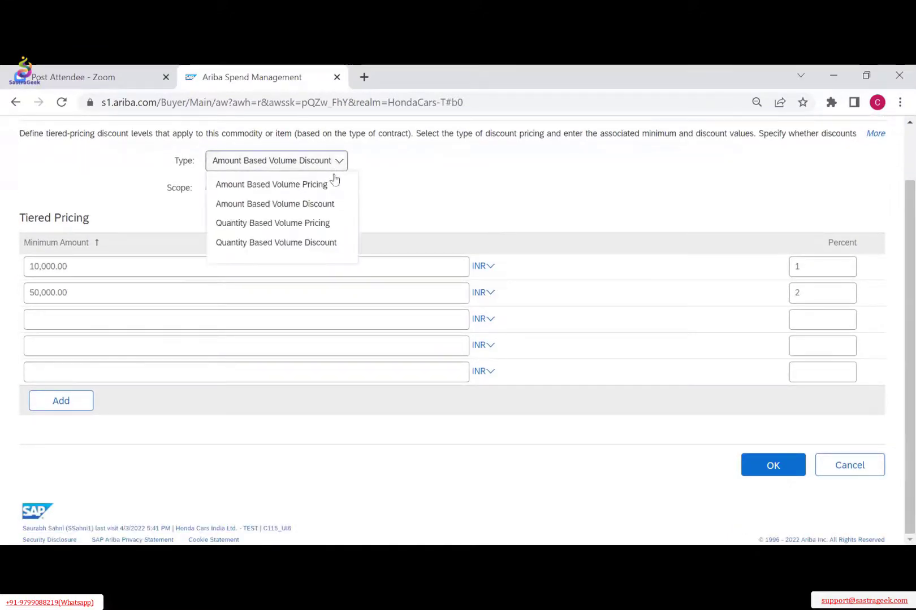
click(296, 224)
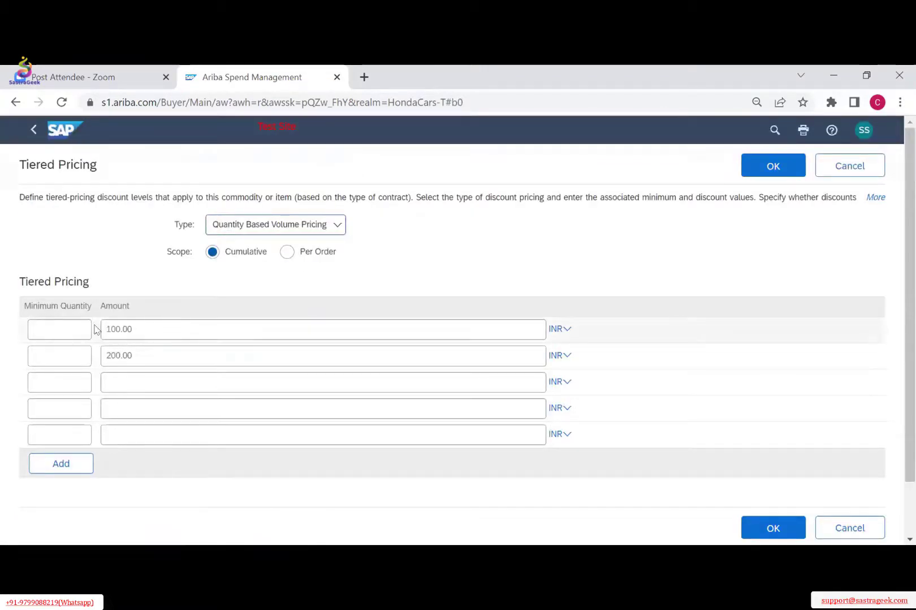
click(70, 333)
text(100)
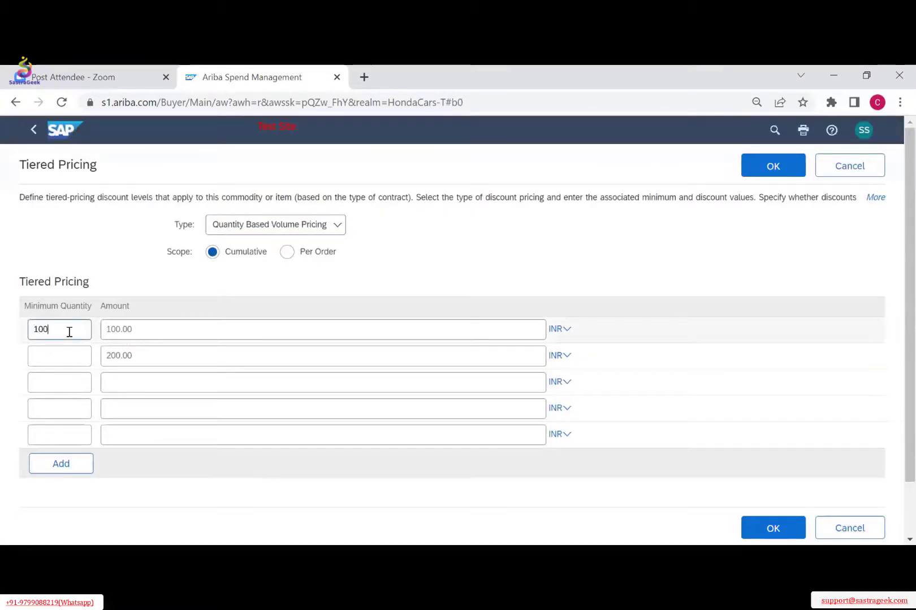
drag(190, 330, 100, 325)
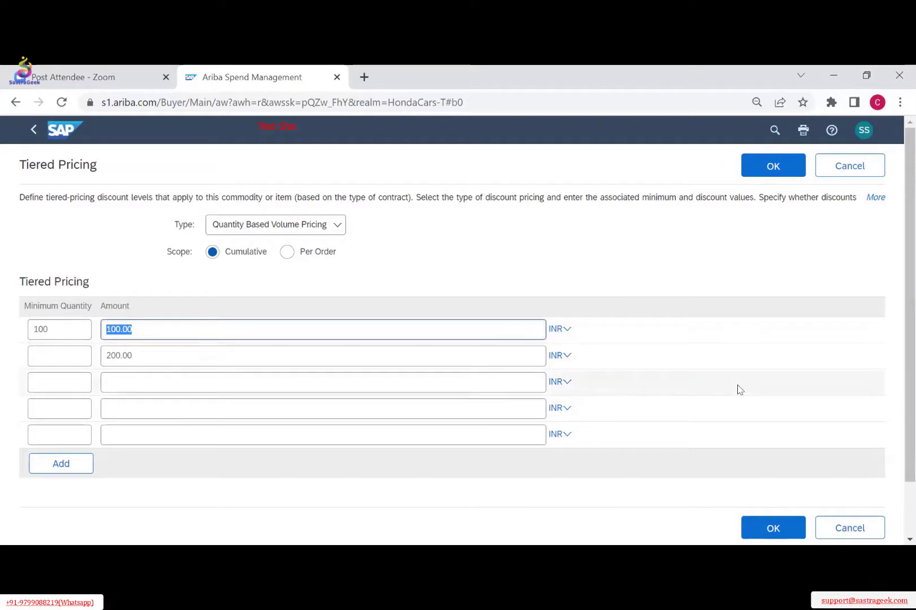
text(10)
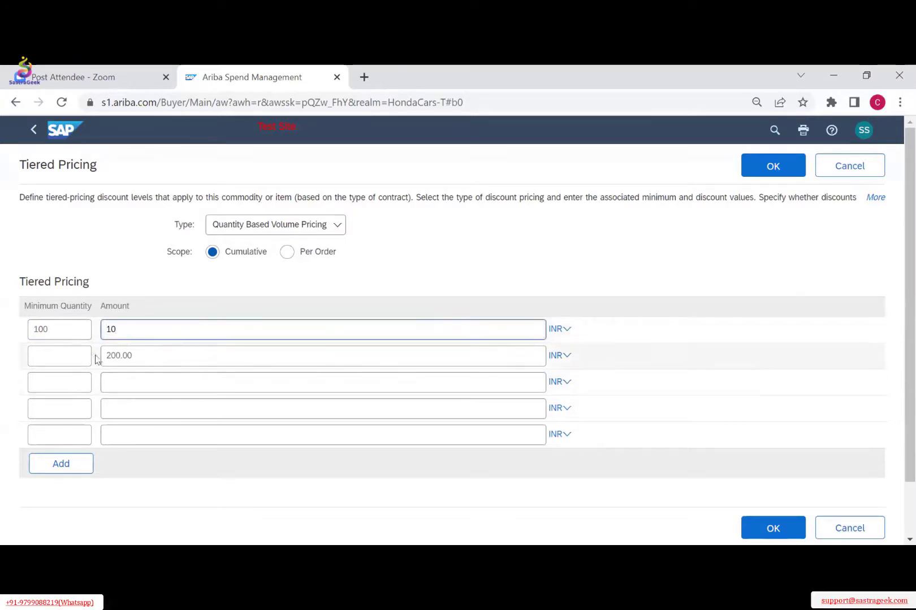
click(78, 355)
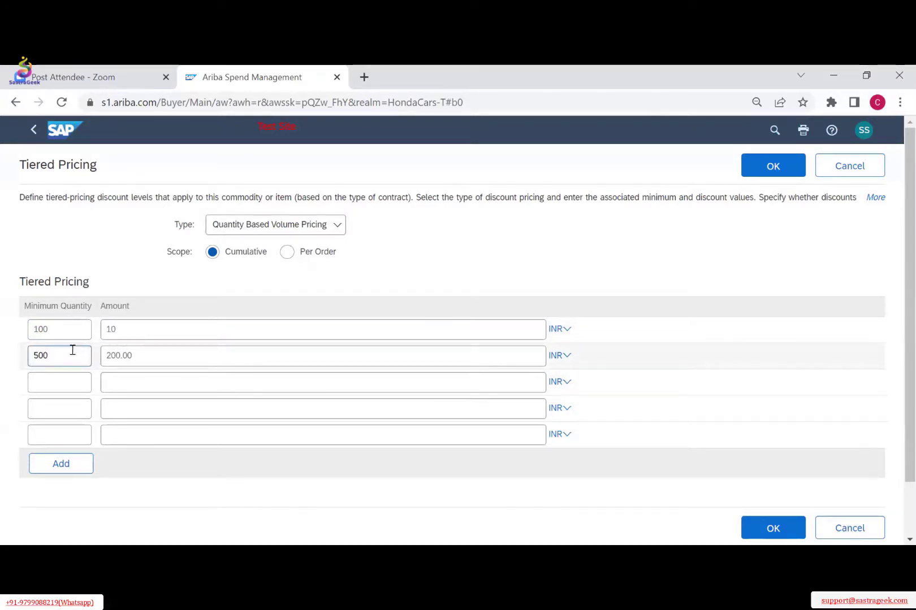
key(Tab)
text(20)
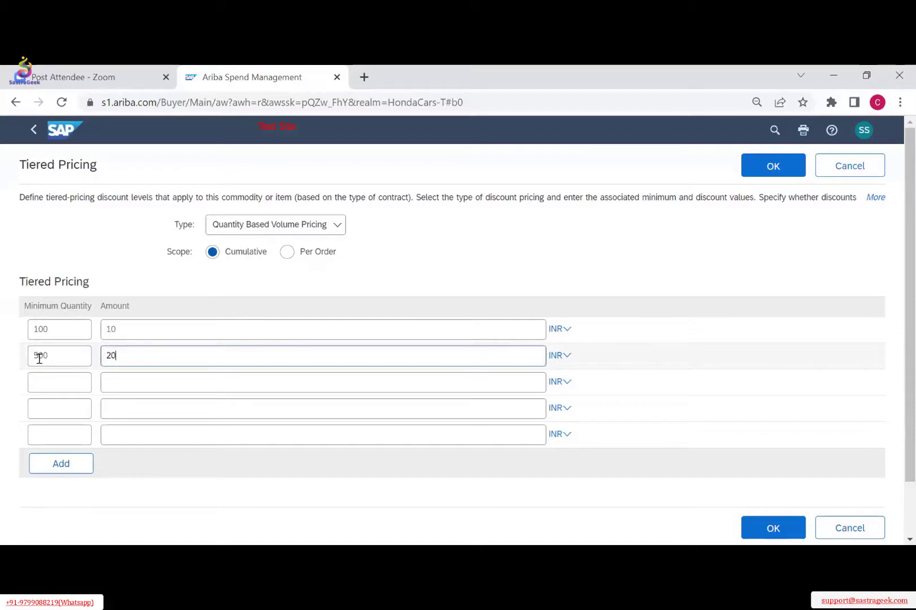
Switch the tier type to Quantity Based Volume Discount, review its tiers, and discard the tiered pricing definition.
click(333, 228)
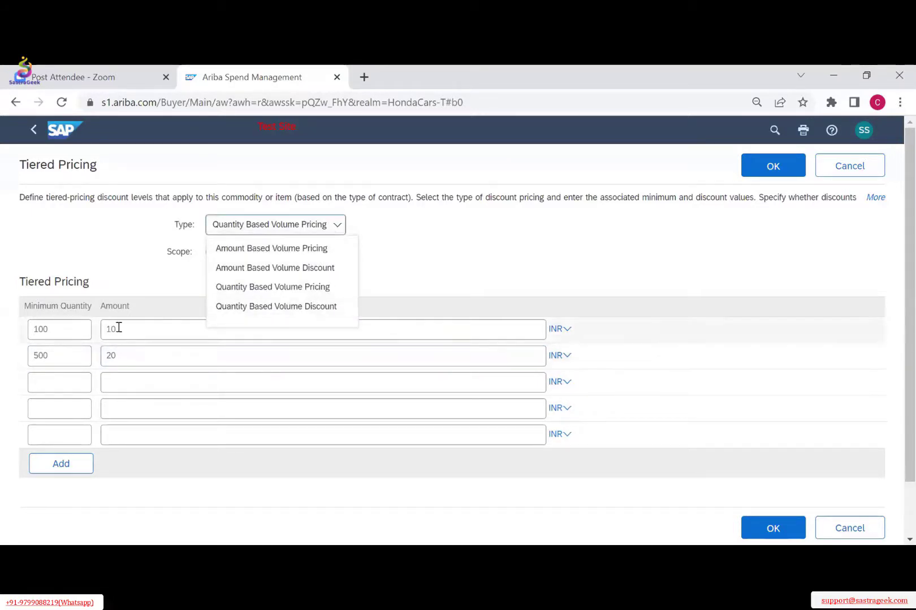
click(295, 307)
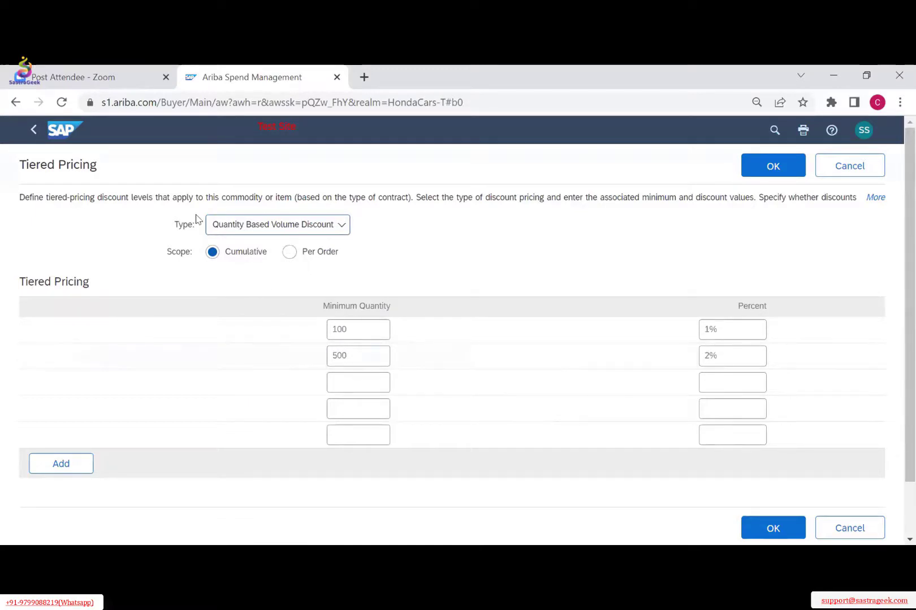
click(854, 169)
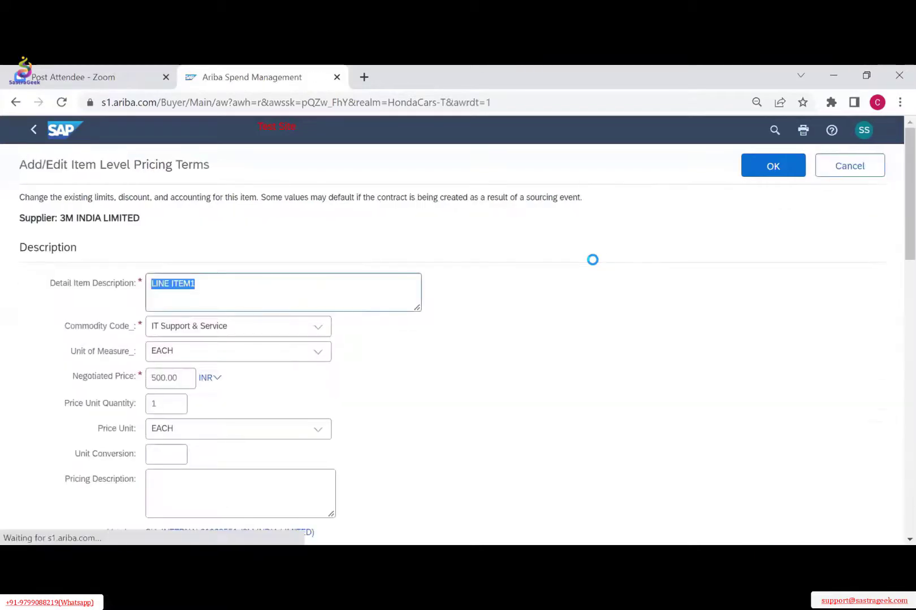
Choose Term Based Pricing as the line item's discount, view its term definition, and cancel out of it.
scroll(616, 270, down, 7)
scroll(599, 266, down, 5)
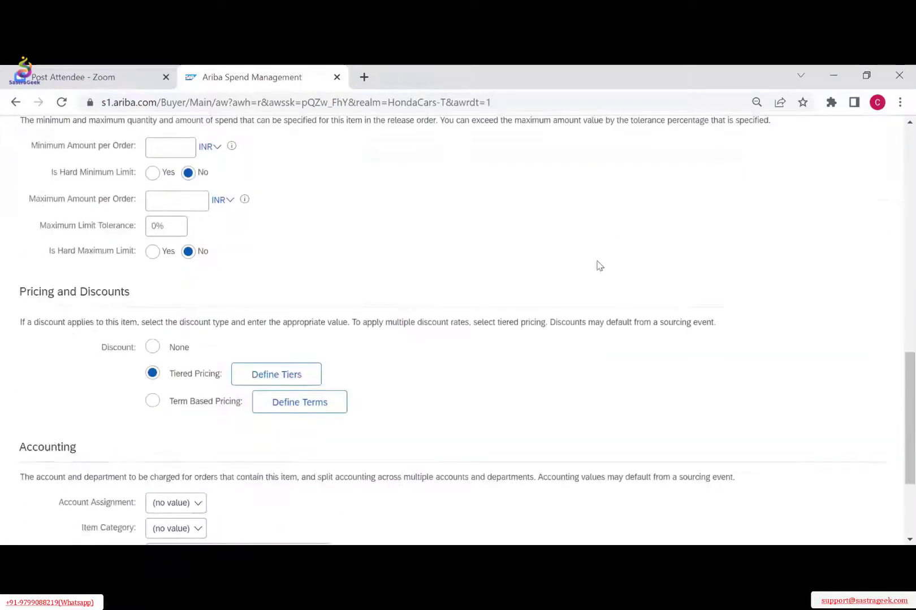
click(152, 239)
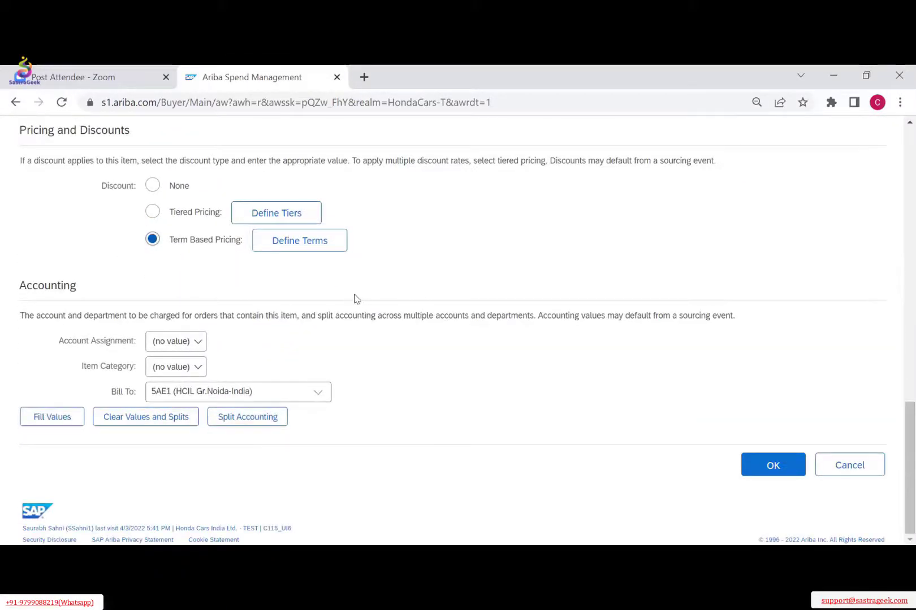
click(275, 248)
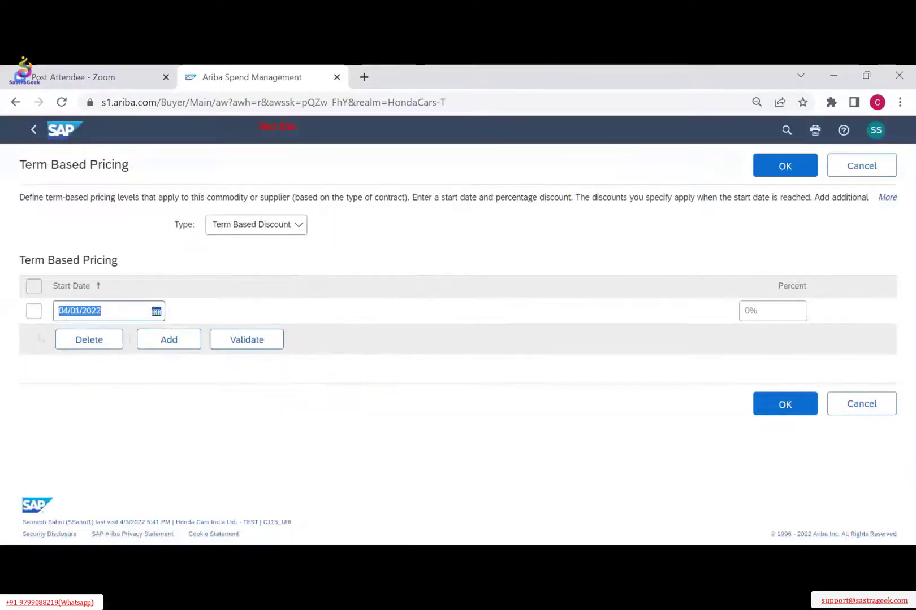
click(863, 164)
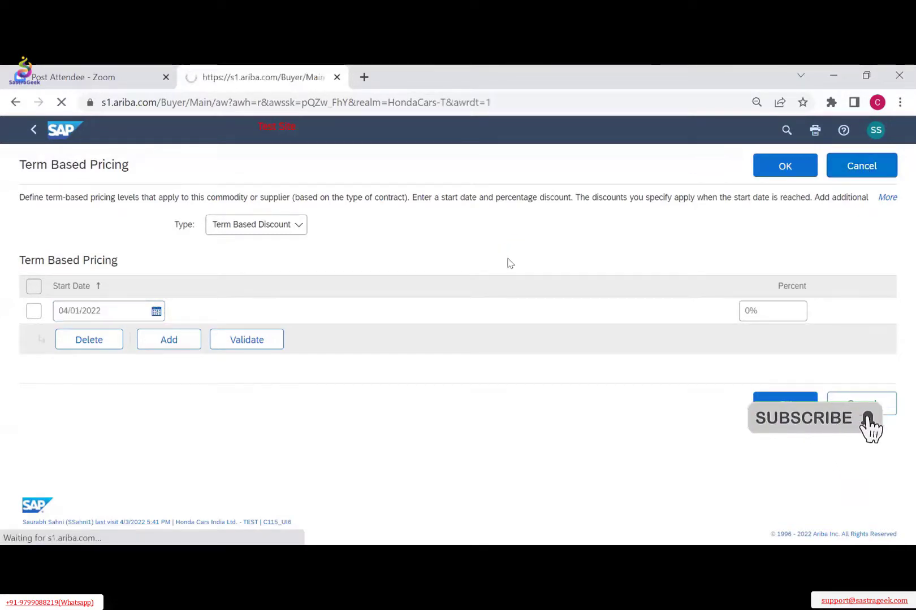
Open the line item's term-based pricing definition again and set the existing term's start date to 04/01/2022.
scroll(506, 271, down, 5)
scroll(506, 280, down, 10)
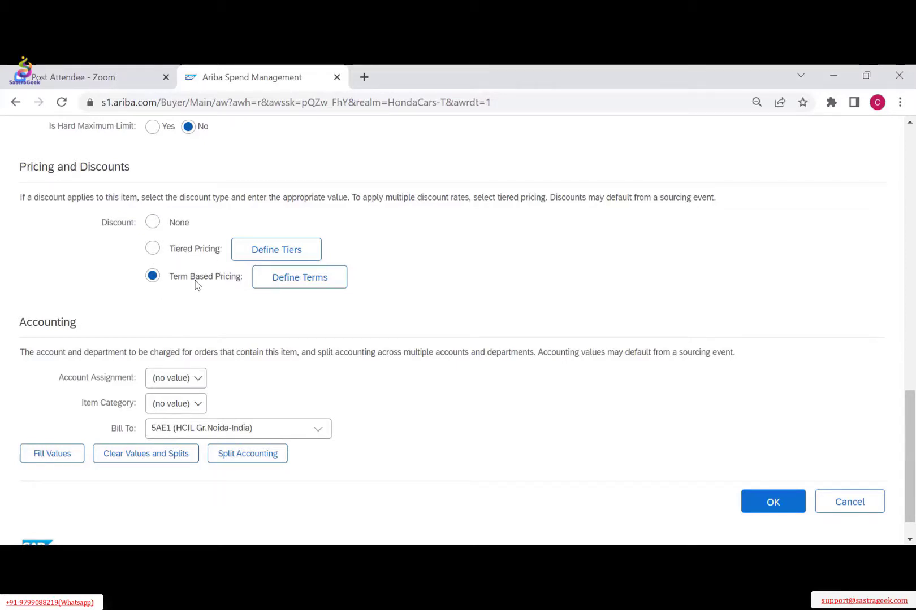
click(284, 291)
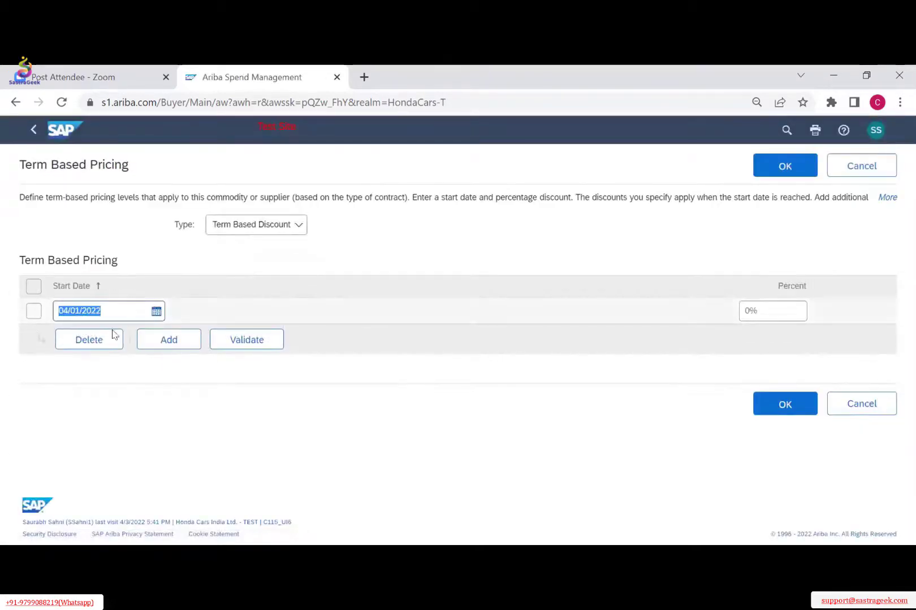
click(156, 311)
click(157, 368)
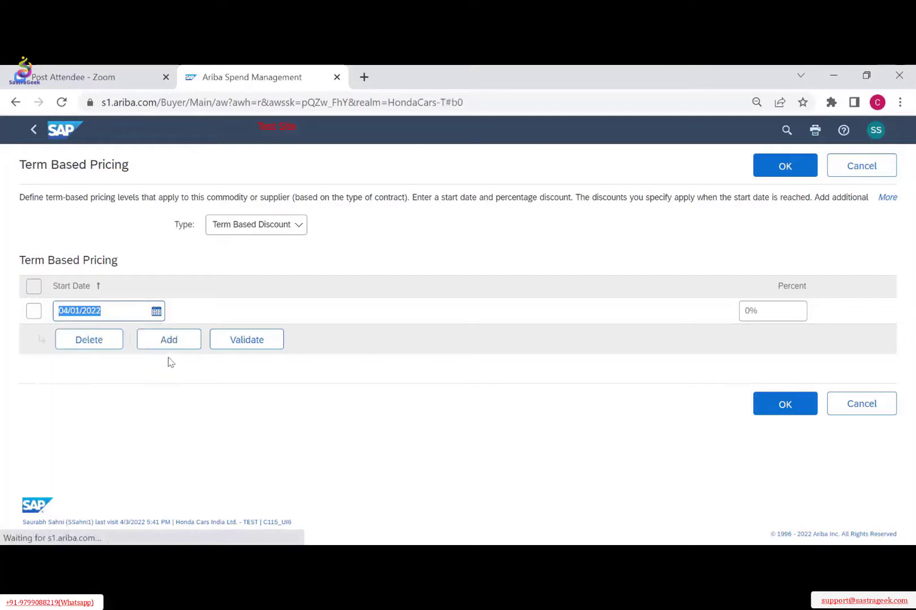
Add another term to the Term Based Discount with start date 04/01/2022 and a 2 percent discount.
click(162, 344)
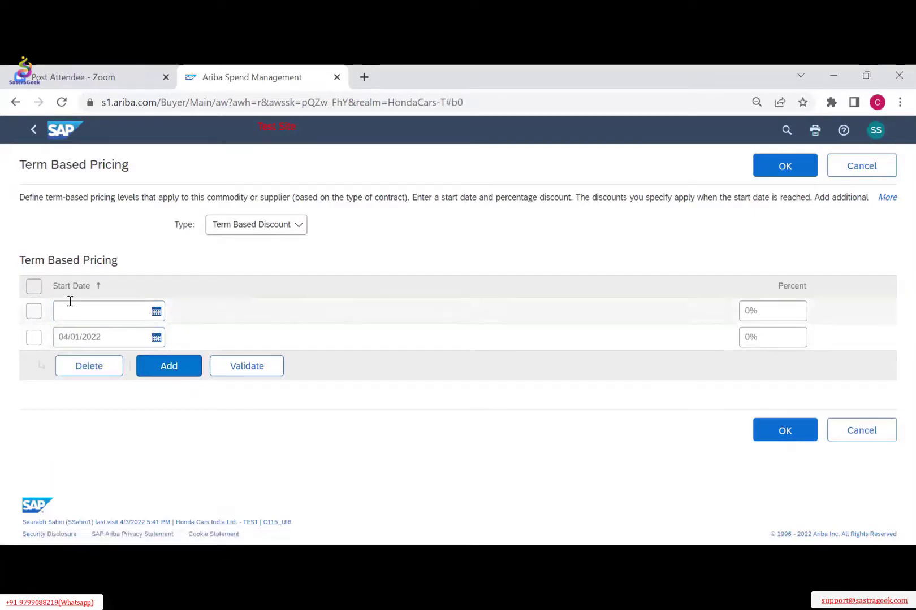
click(42, 314)
click(161, 313)
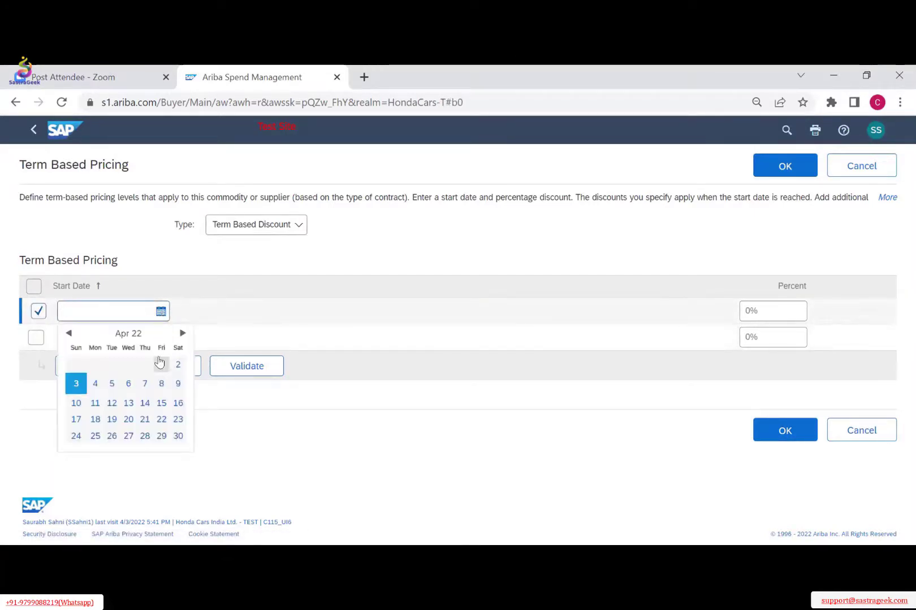
click(161, 364)
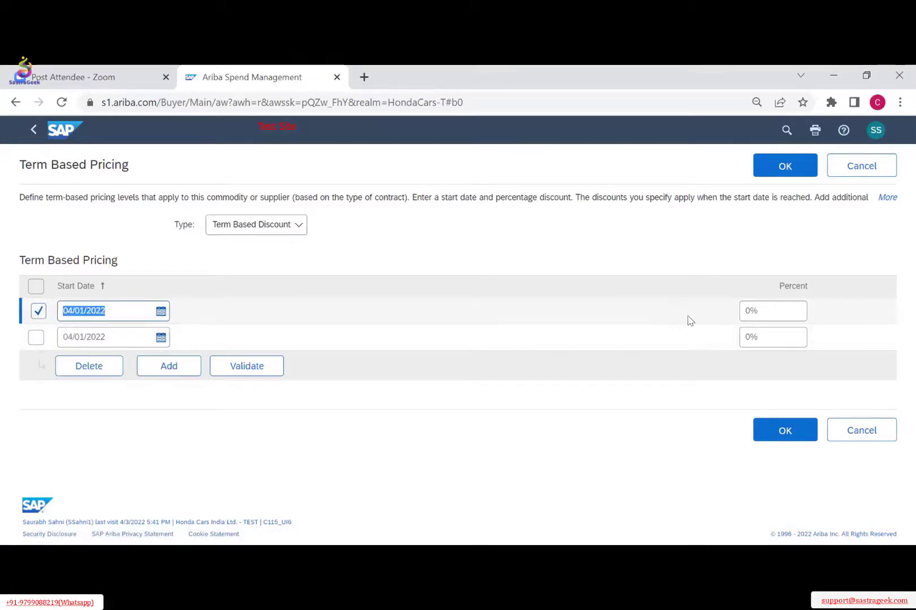
click(749, 311)
text(2)
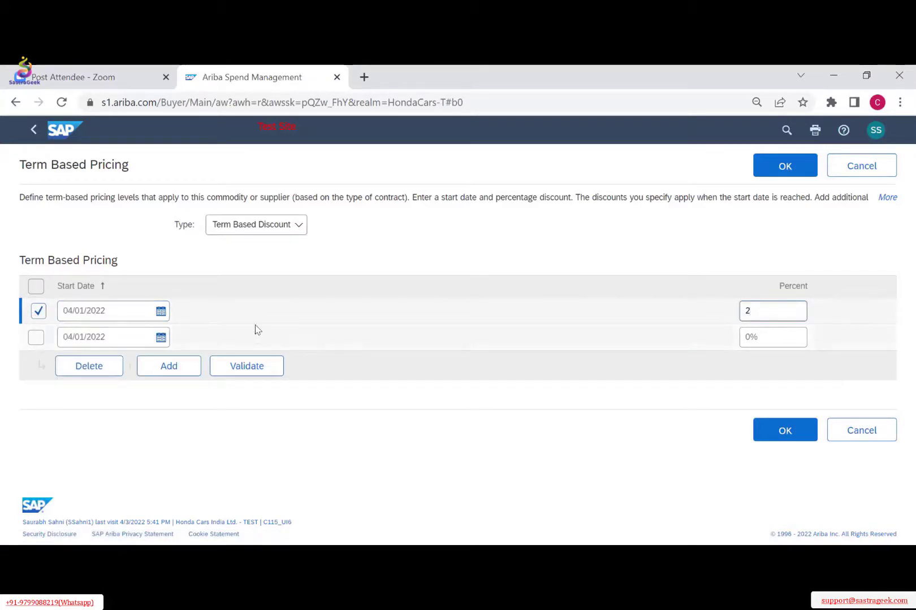
Set the second term's start date to 07/01/2022 and its discount to 1 percent.
click(162, 338)
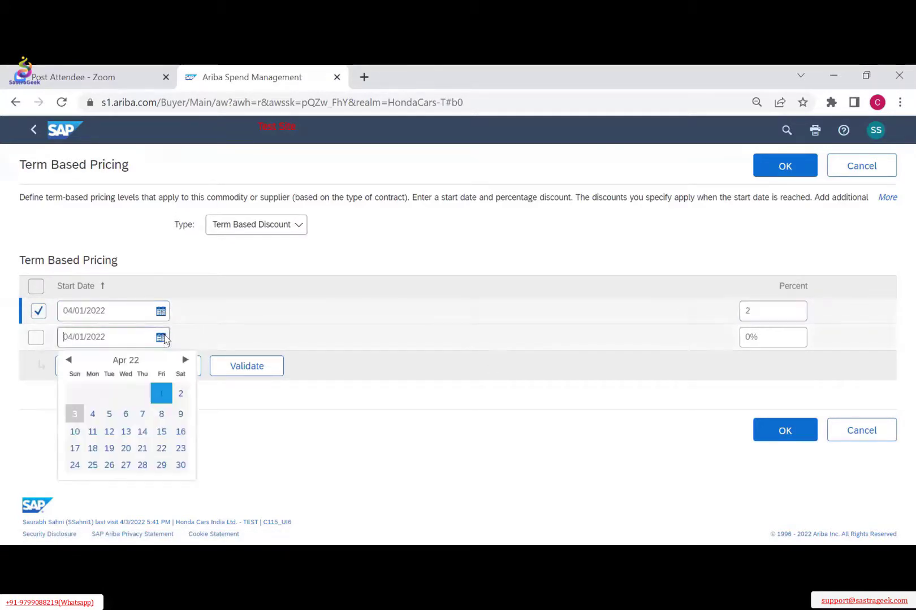
click(185, 361)
click(178, 360)
click(178, 361)
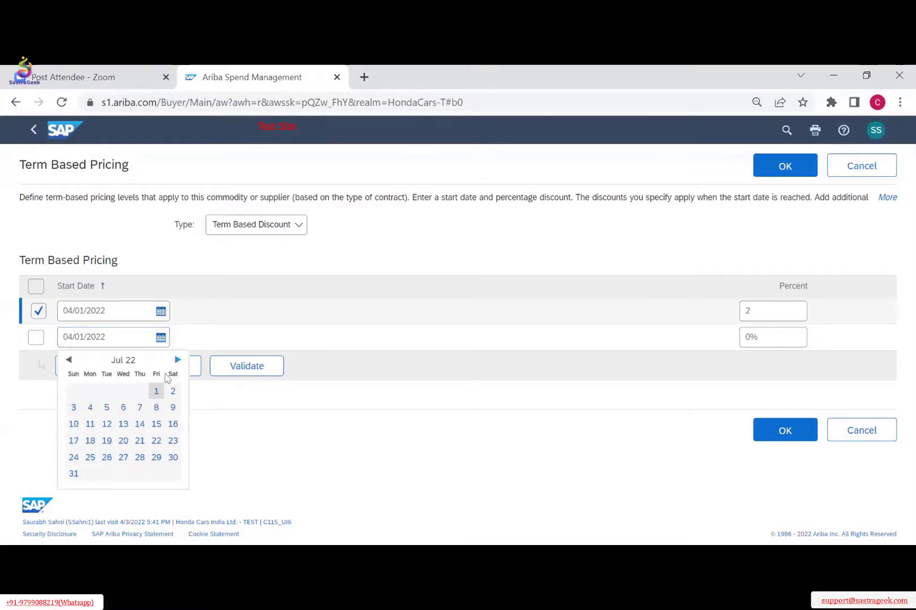
click(155, 391)
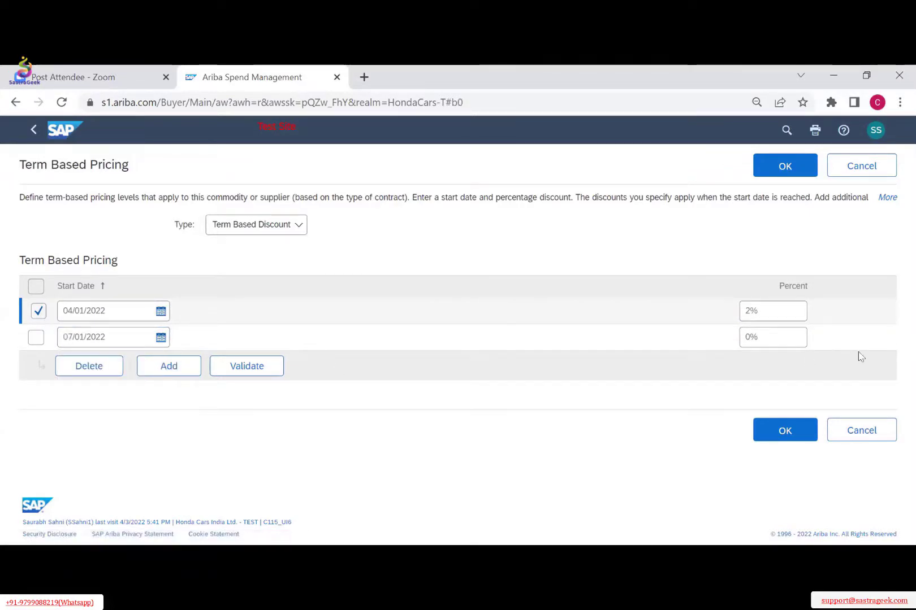
click(752, 342)
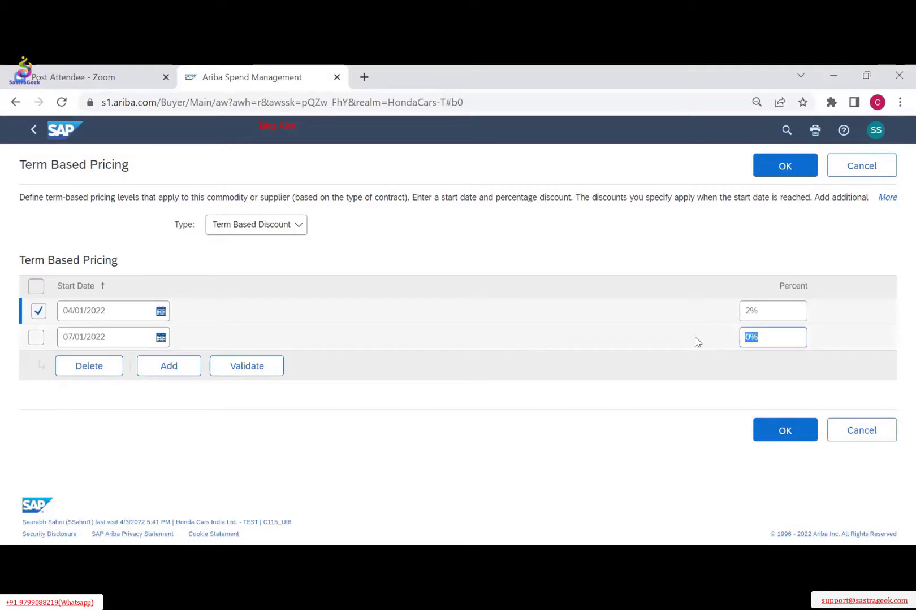
text(2)
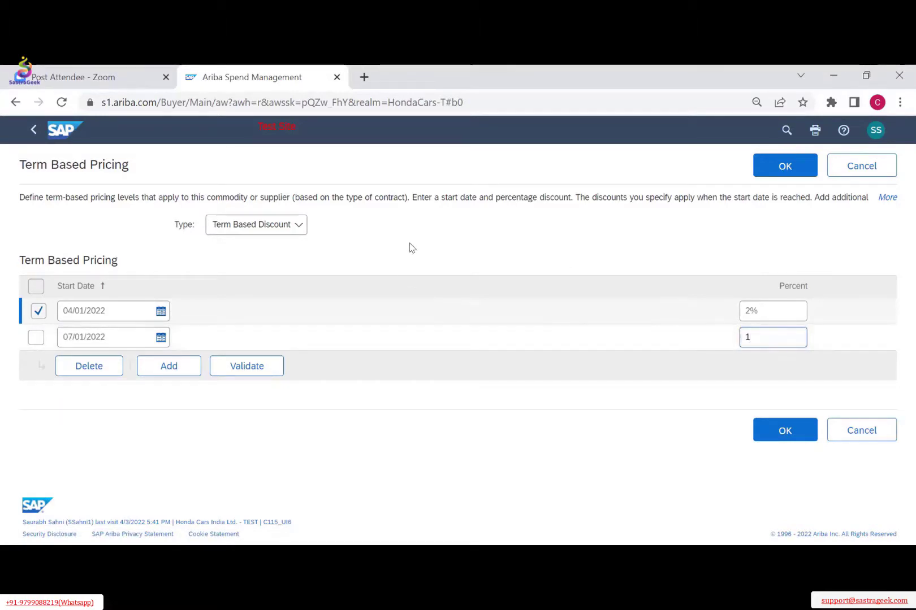
key(Tab)
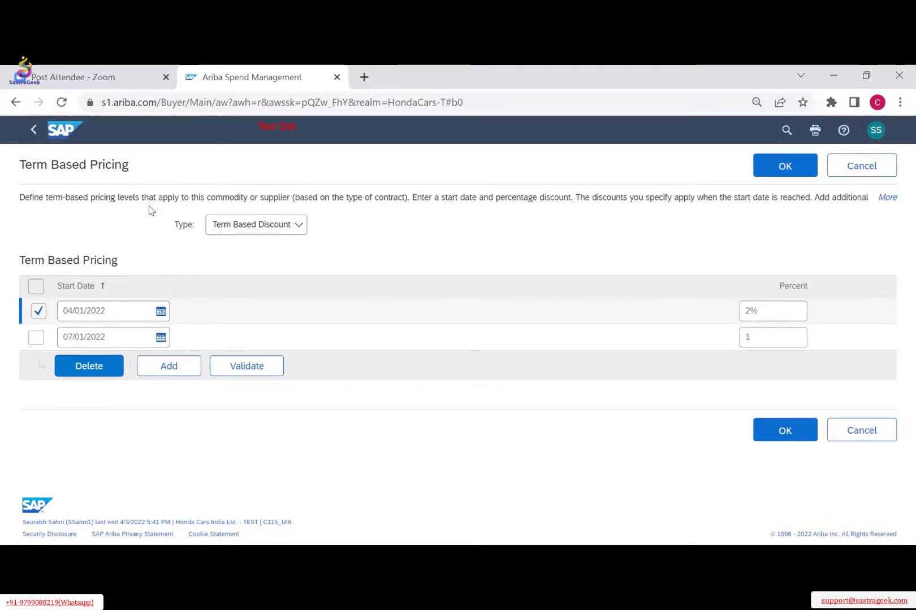
Try the Term Based Pricing type with amounts of 1000 INR from 04/01/2022 and 1050 INR from 07/01/2022, then cancel the definition.
click(262, 227)
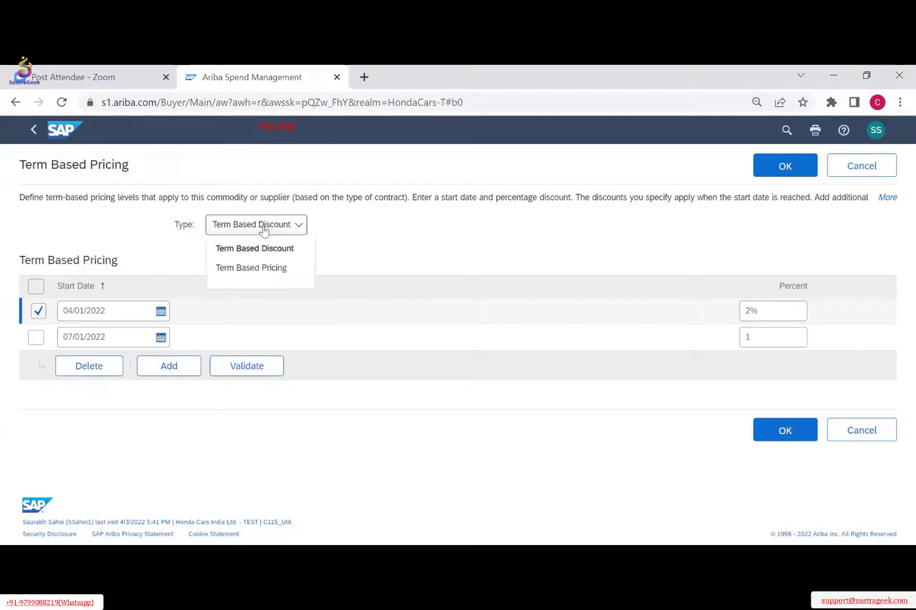
click(262, 277)
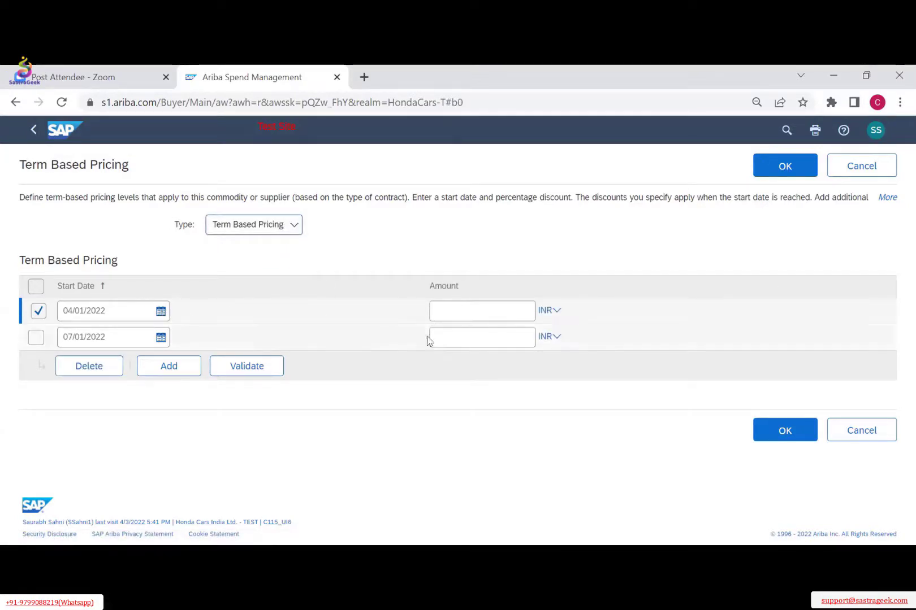
click(458, 311)
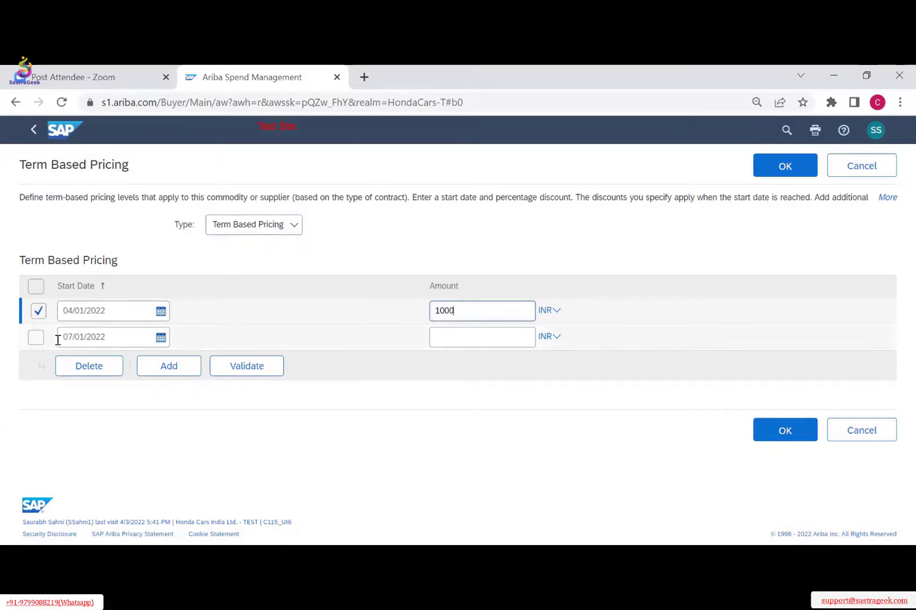
double_click(441, 310)
click(441, 339)
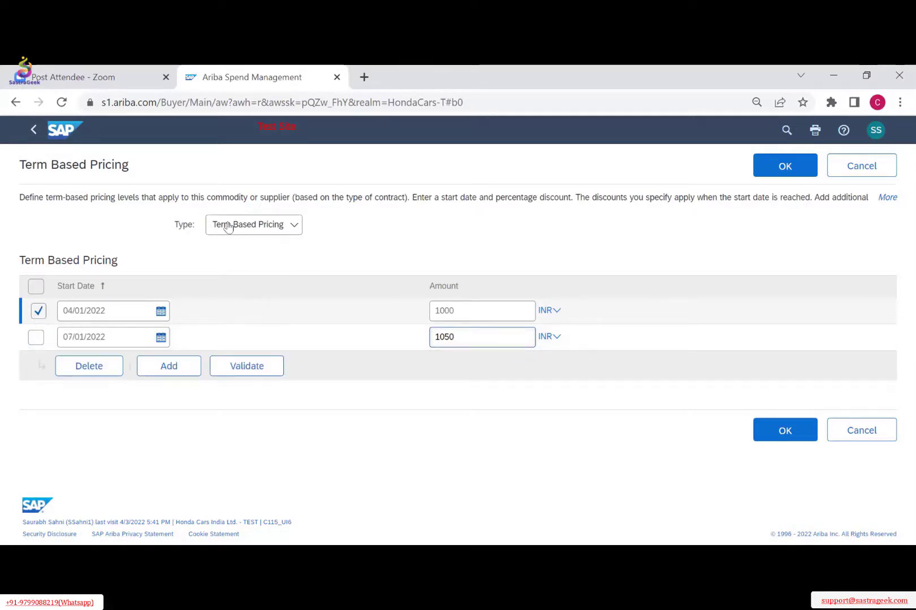
click(866, 169)
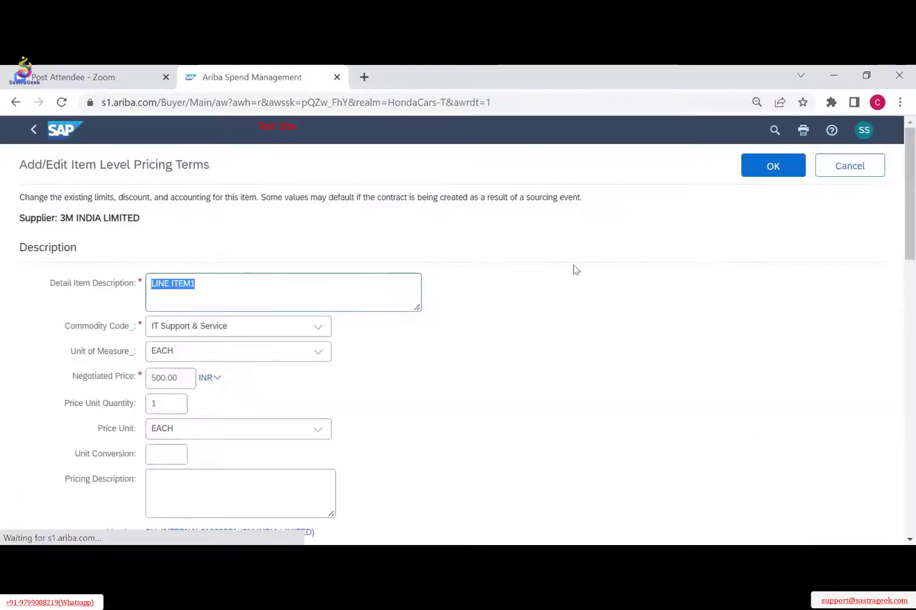
Review the line item's description, limits, release limits, pricing and discounts, and accounting sections.
scroll(575, 277, down, 12)
scroll(238, 260, up, 3)
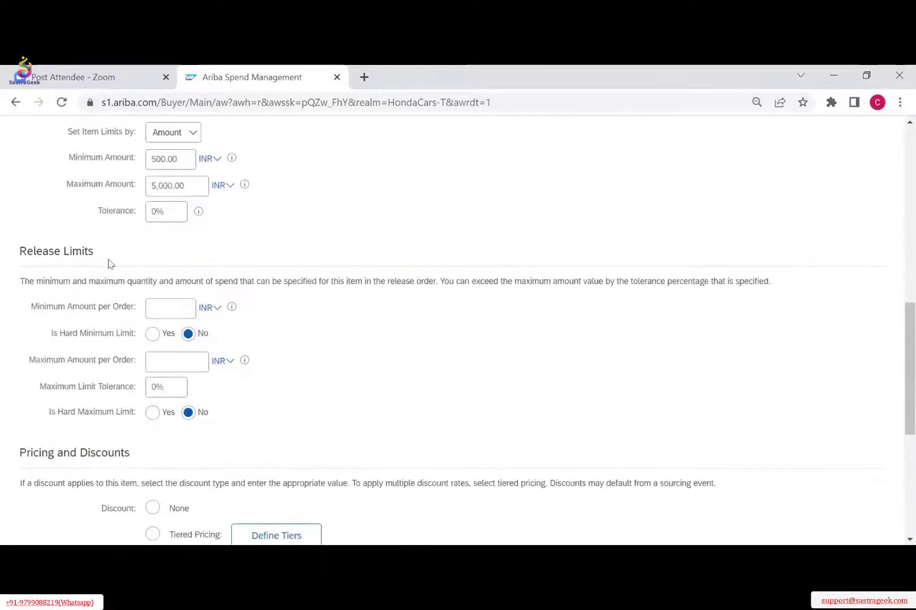
scroll(237, 328, down, 4)
scroll(425, 306, down, 2)
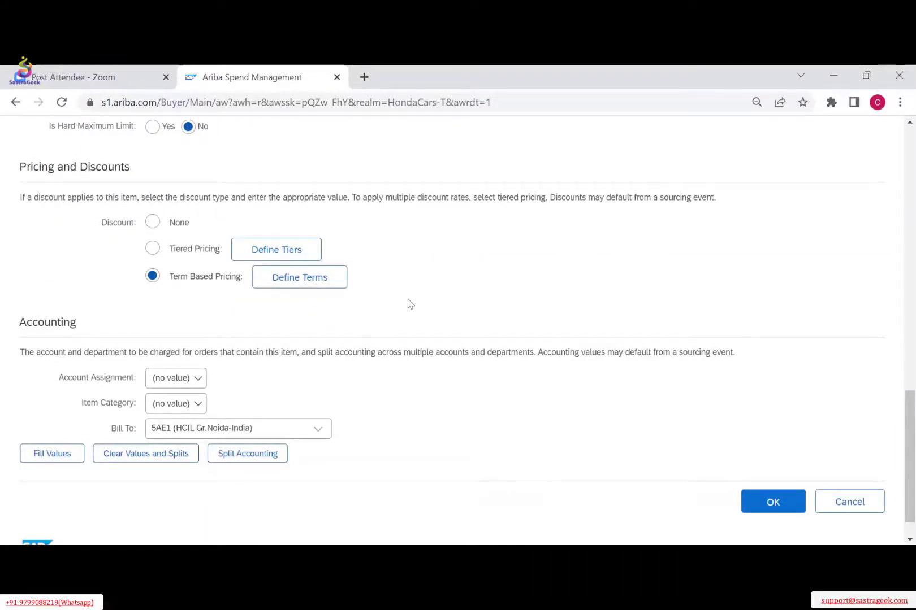
scroll(492, 343, up, 8)
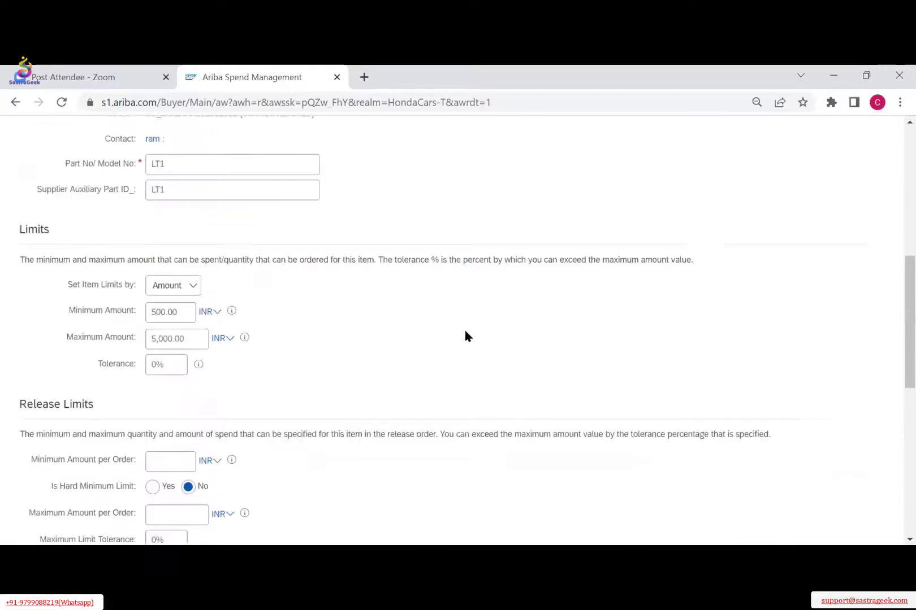
scroll(466, 337, up, 5)
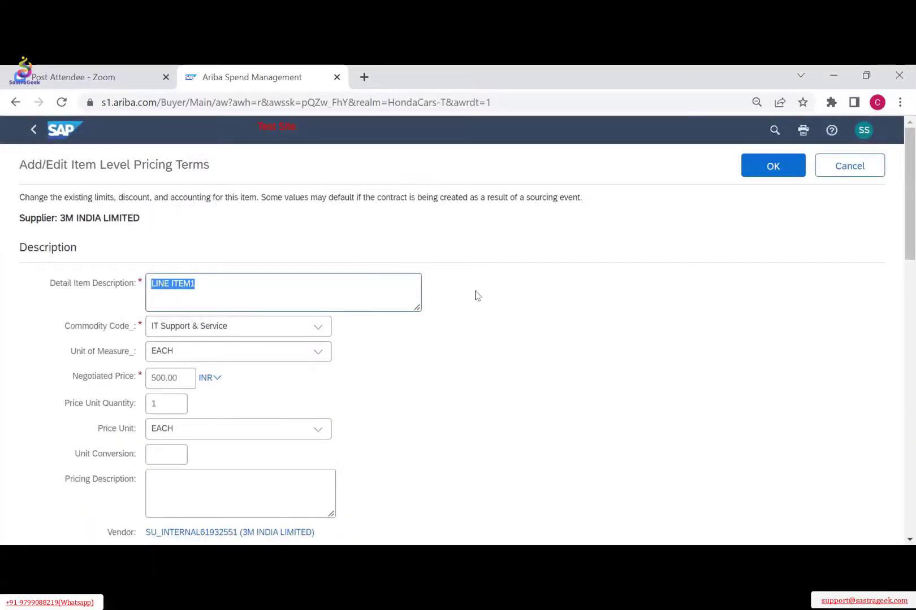
scroll(476, 295, down, 8)
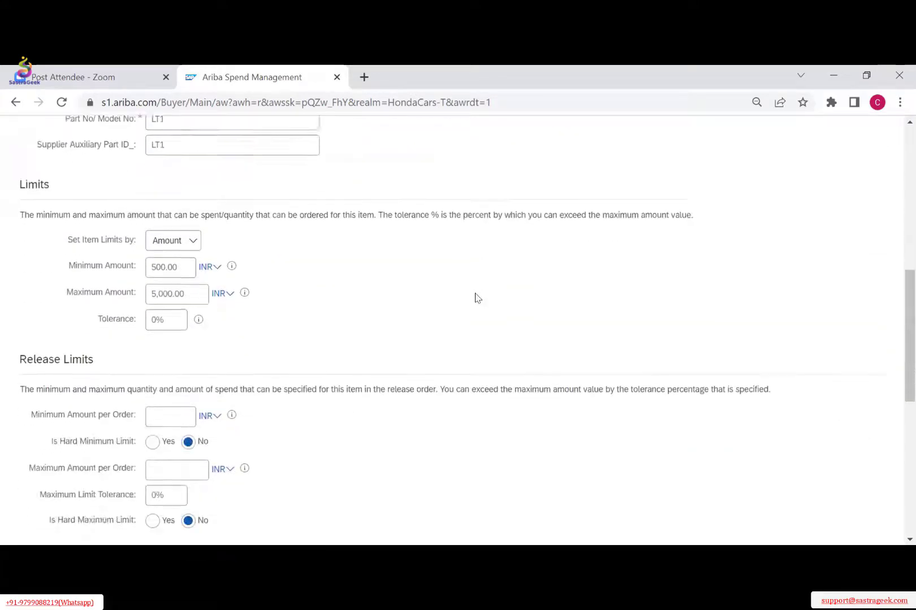
scroll(477, 295, down, 4)
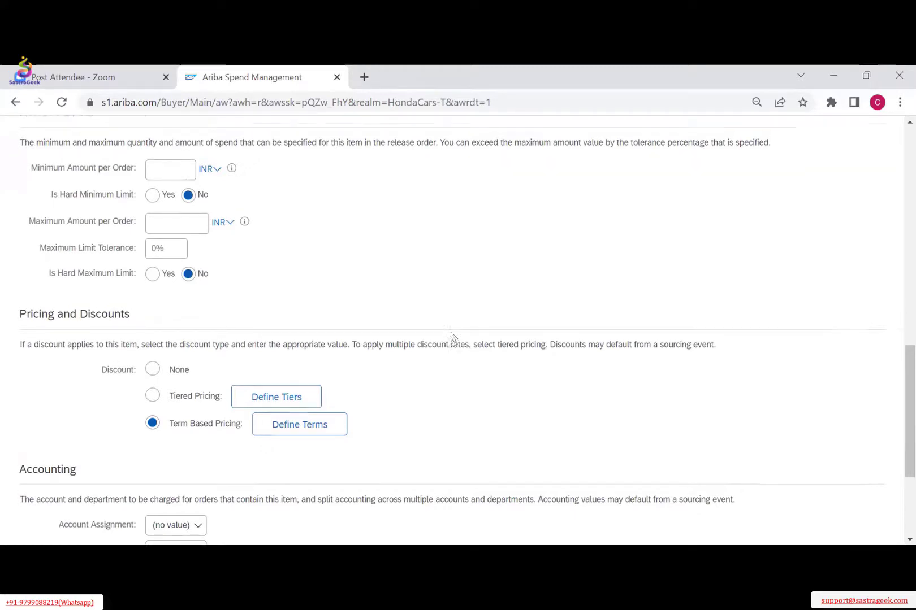
scroll(449, 337, up, 12)
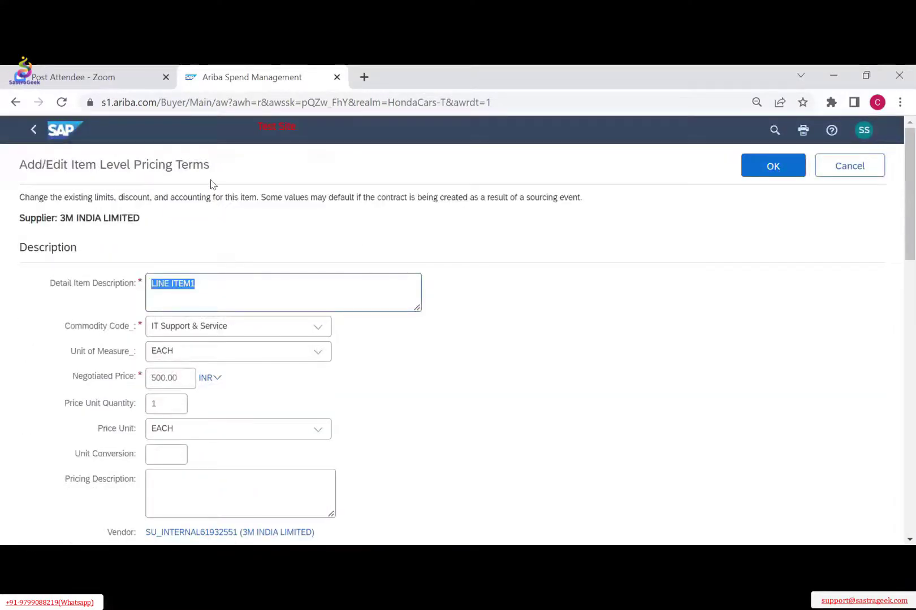
scroll(212, 186, down, 10)
scroll(232, 226, down, 5)
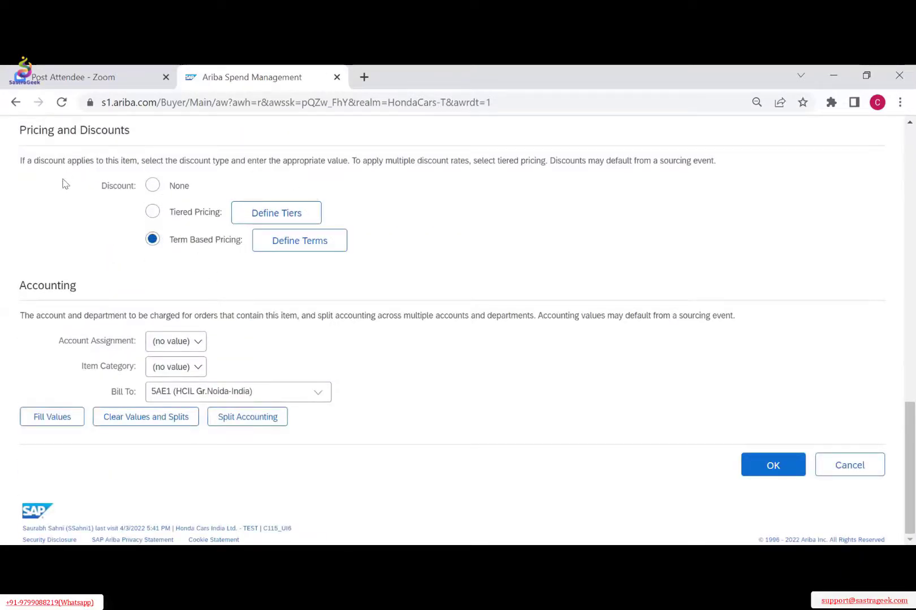
Choose Tiered Pricing as the line item's discount and define a first tier with minimum amount 10000 INR and 2 percent.
click(152, 188)
click(152, 211)
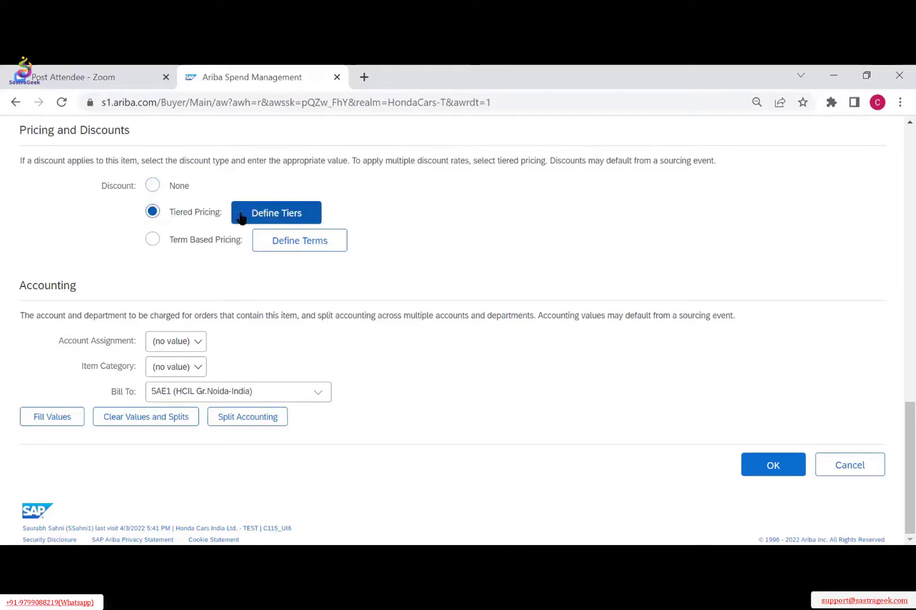
click(271, 211)
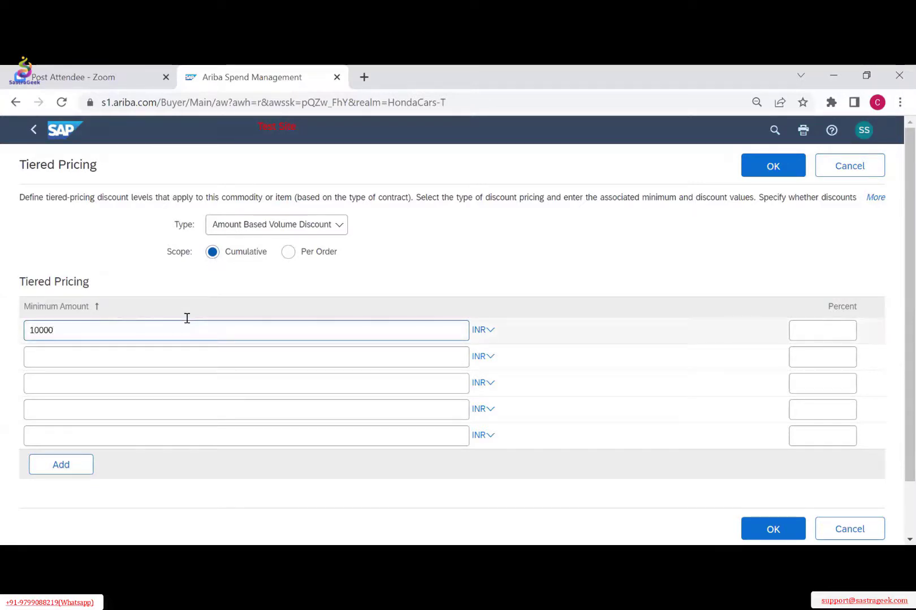
click(791, 331)
text(2)
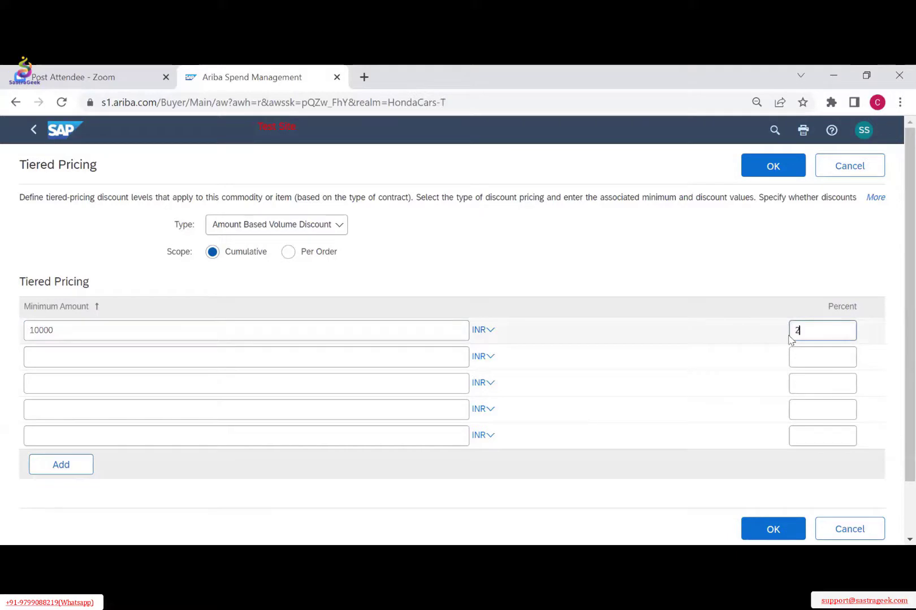
Define a second cumulative tier with minimum amount 20000 INR and a 4 percent discount.
click(186, 355)
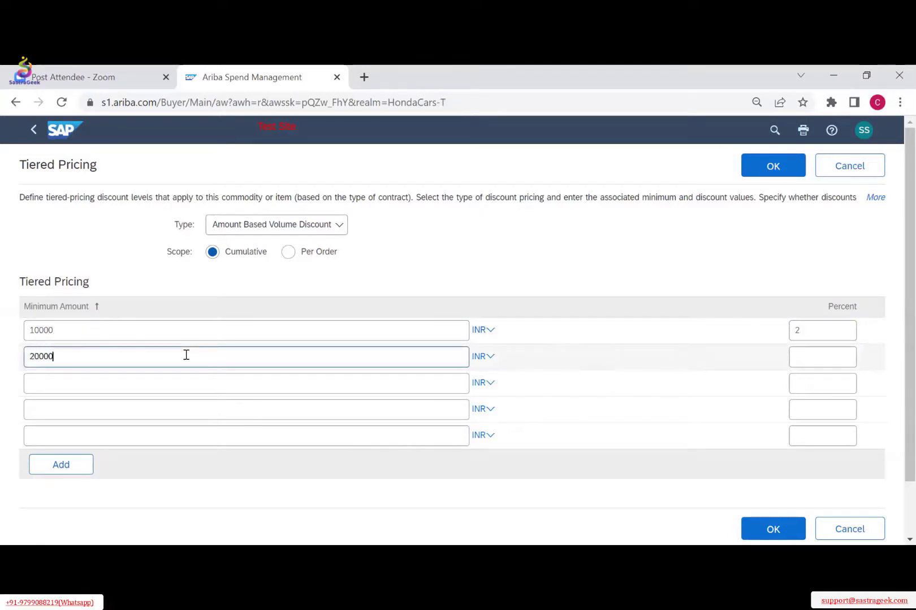
click(809, 355)
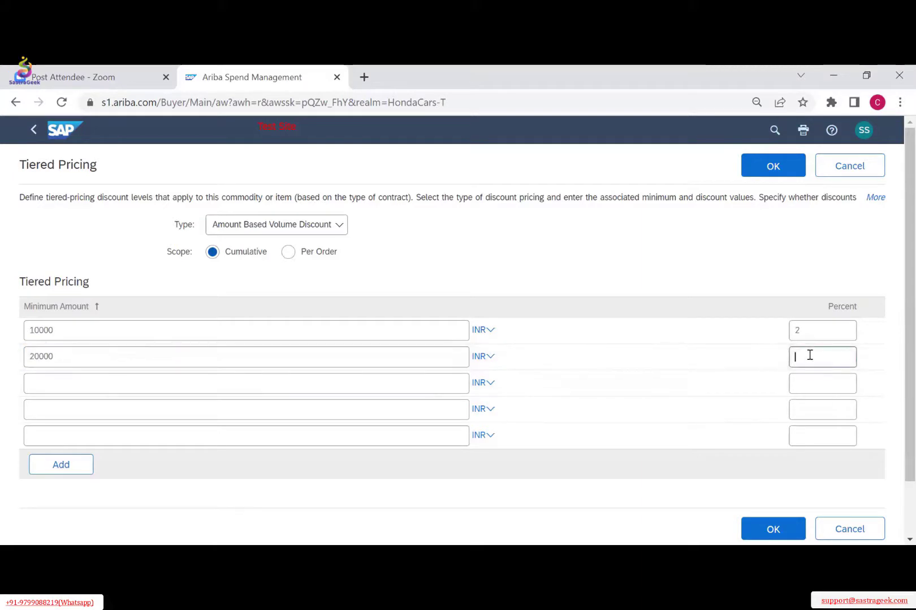
text(3)
key(BackSpace)
text(4)
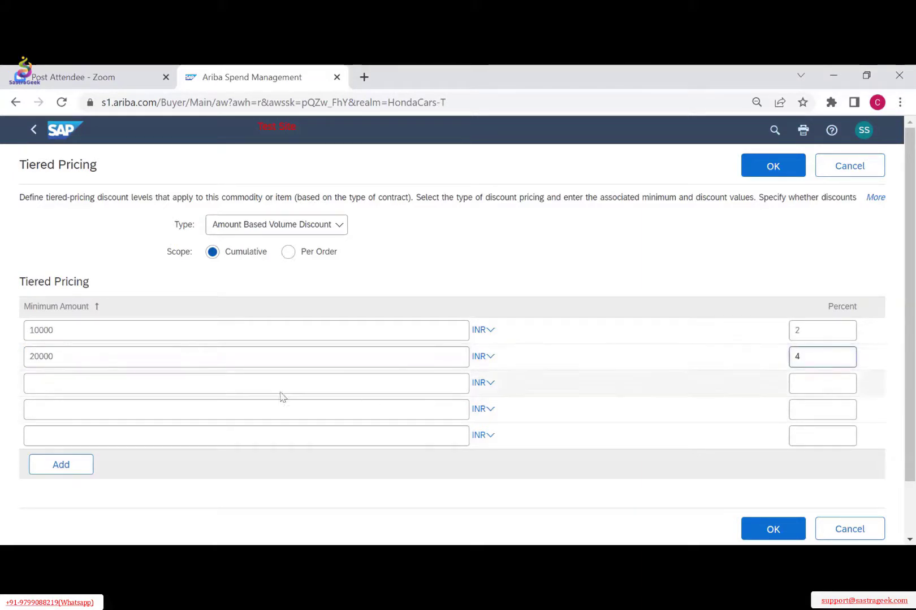
click(251, 376)
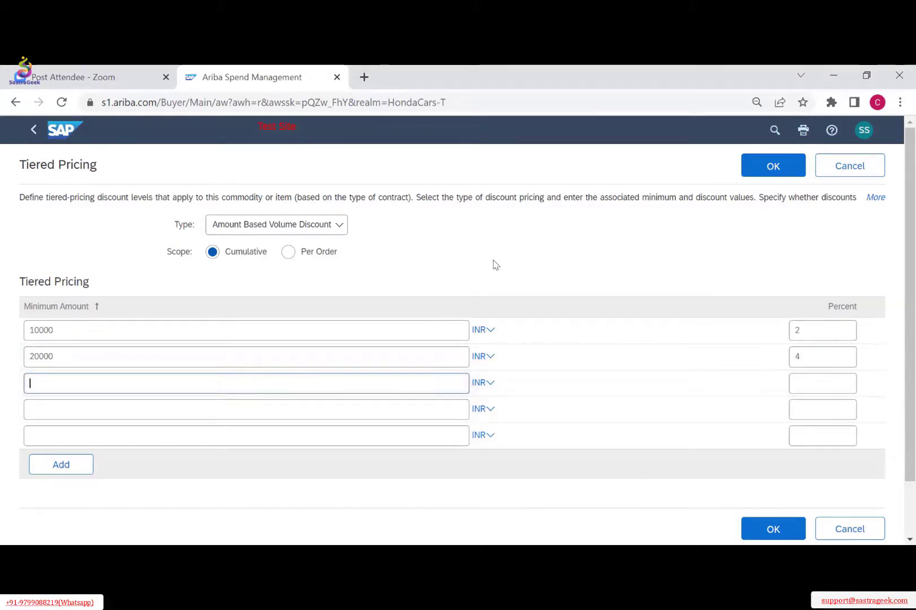
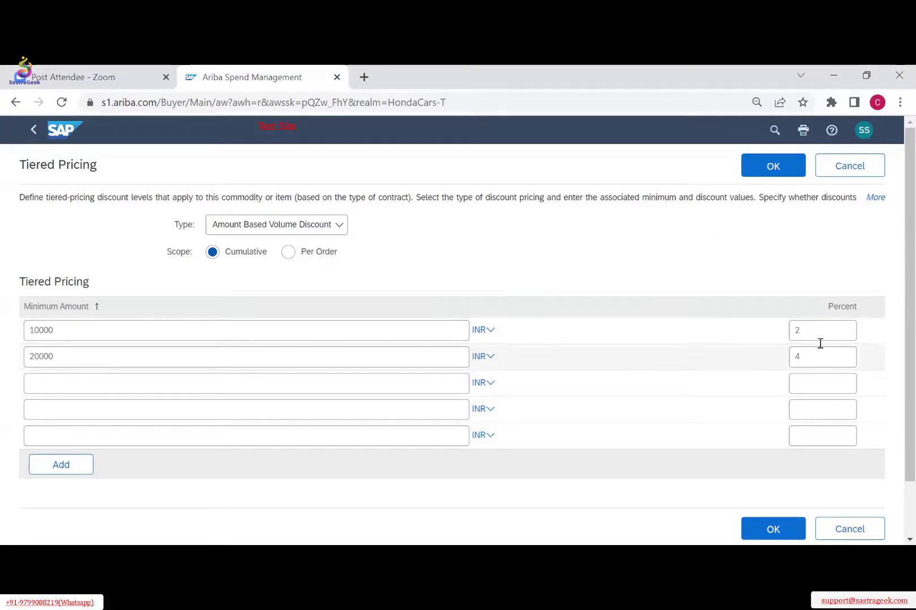
Set the first tier's discount to 0 percent and the second tier's to 2 percent, and accept the tiered pricing.
double_click(806, 331)
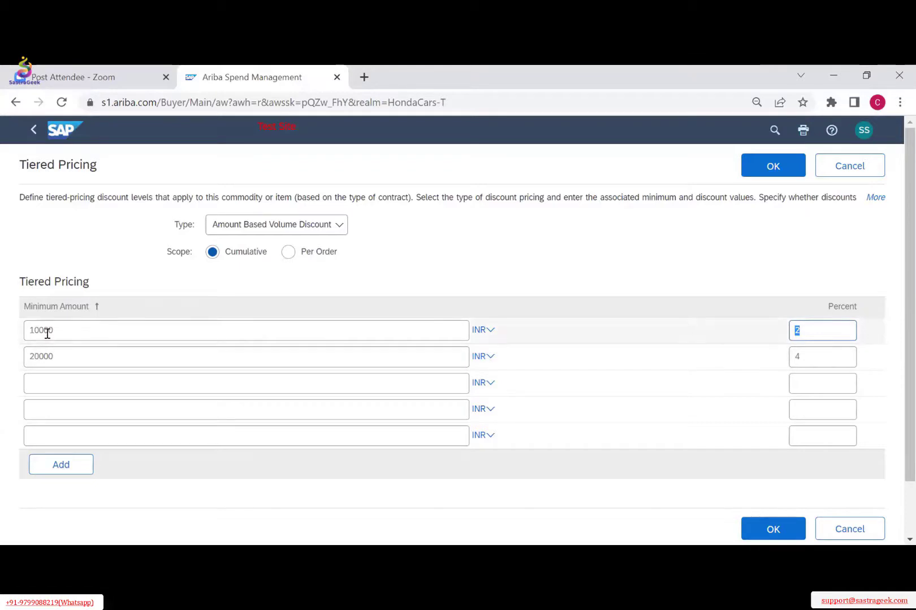
drag(60, 331, 14, 330)
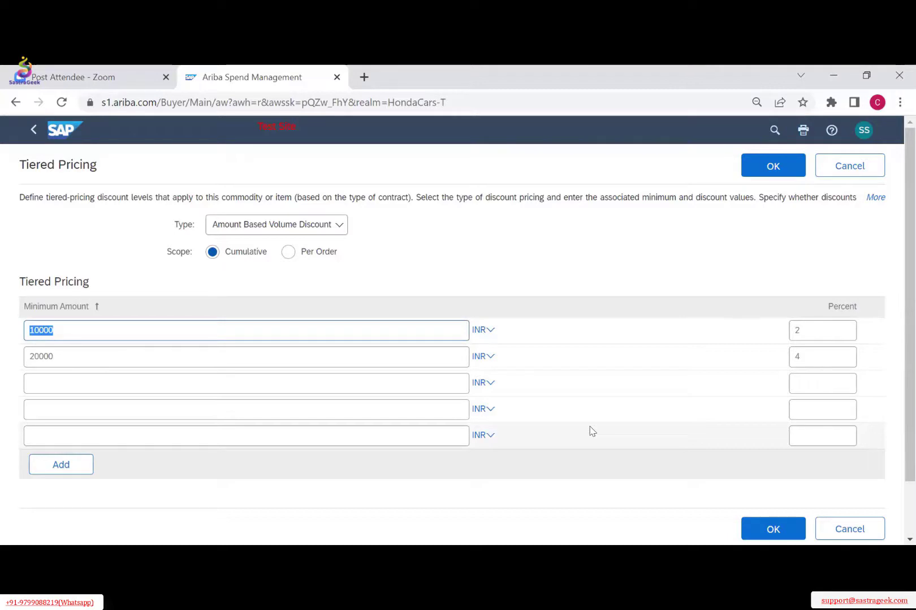
double_click(793, 330)
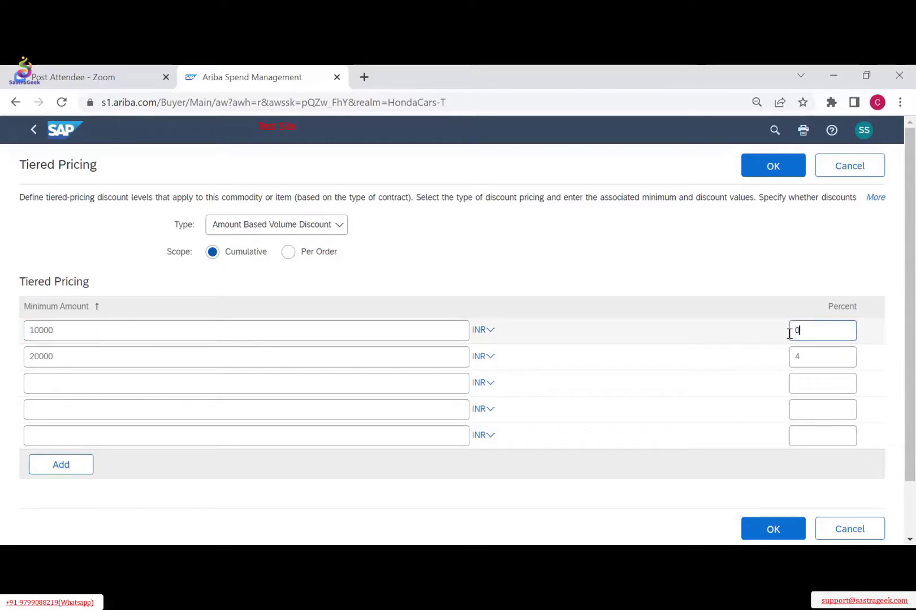
click(810, 354)
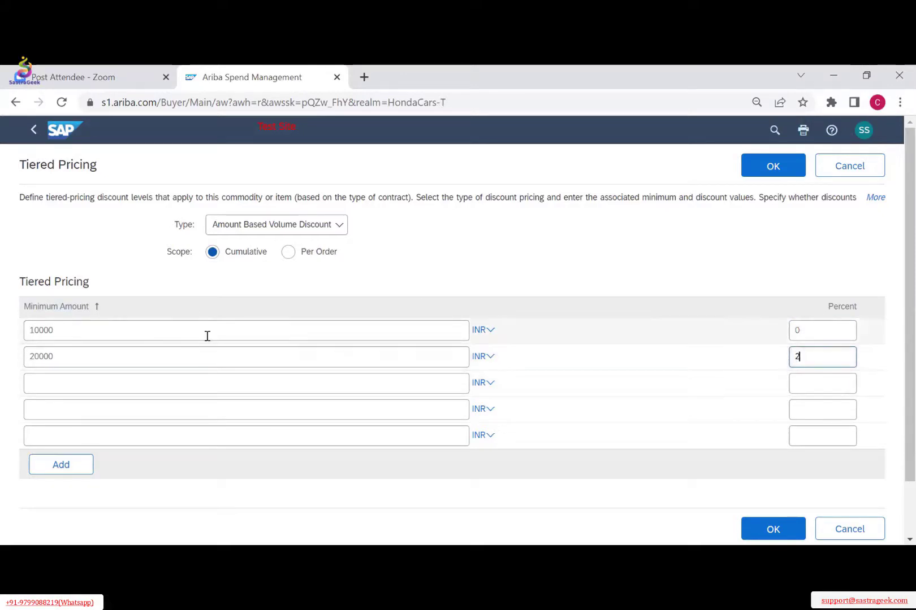
double_click(793, 330)
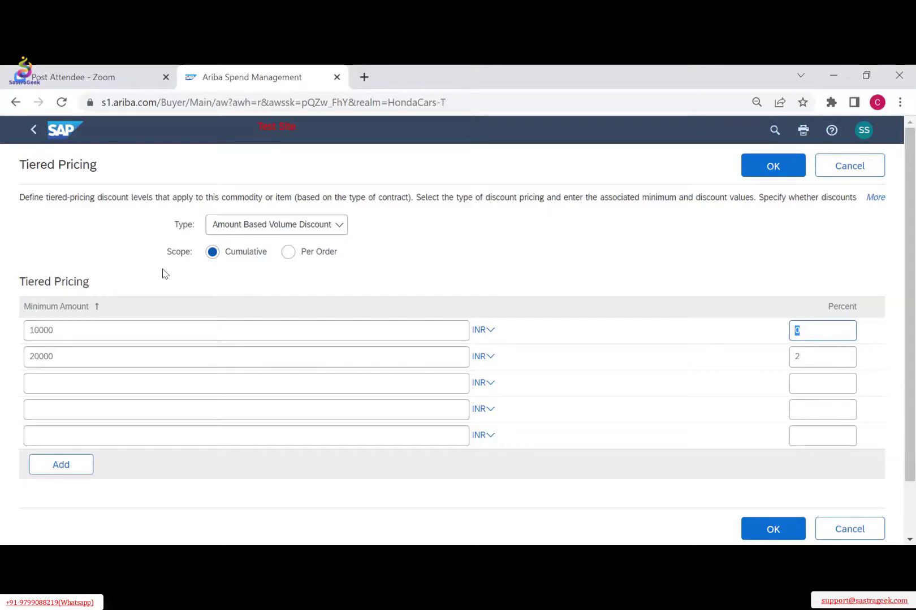
click(762, 168)
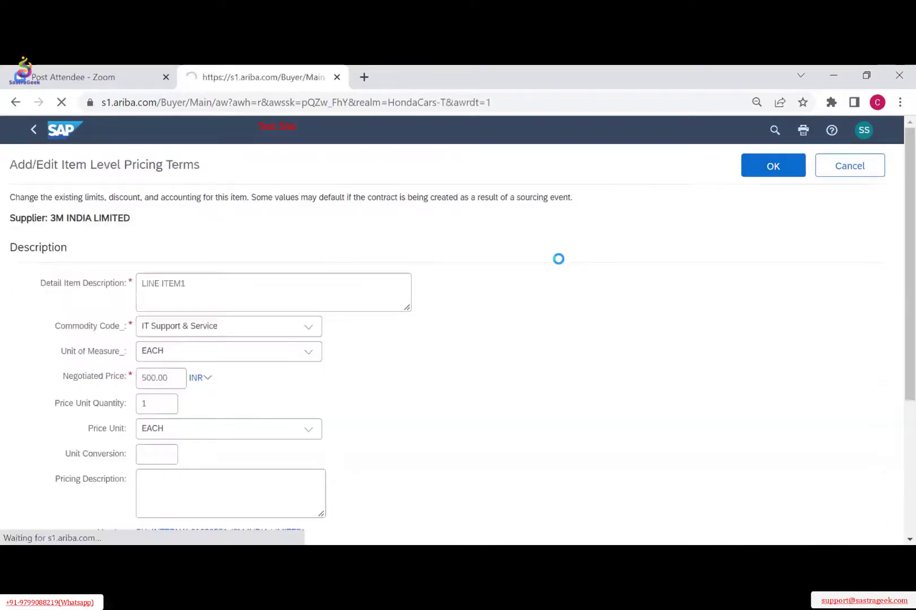
Check the line item's tiered discount and accounting details, and accept its item level pricing terms.
scroll(566, 282, down, 14)
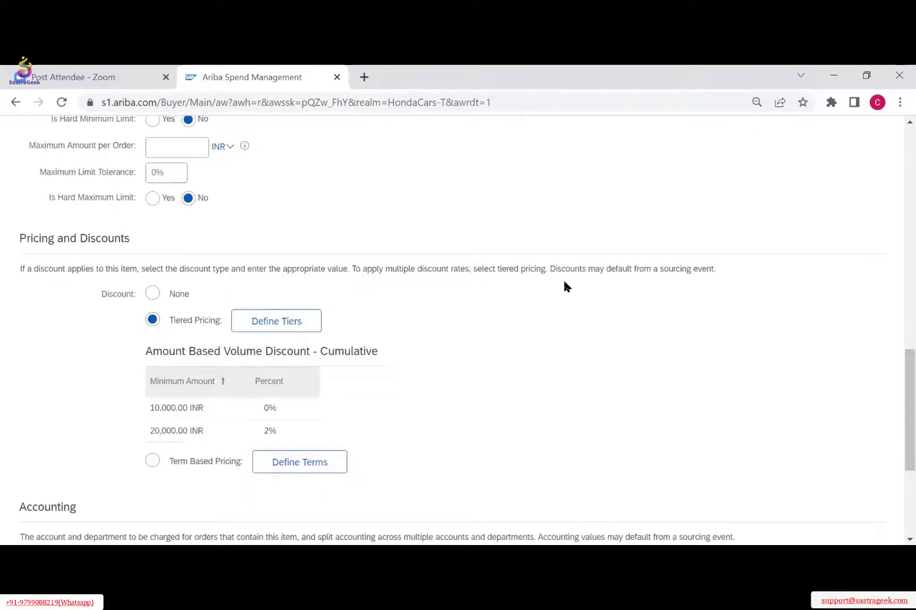
scroll(441, 293, down, 1)
scroll(339, 362, down, 3)
scroll(357, 361, up, 18)
scroll(225, 361, down, 18)
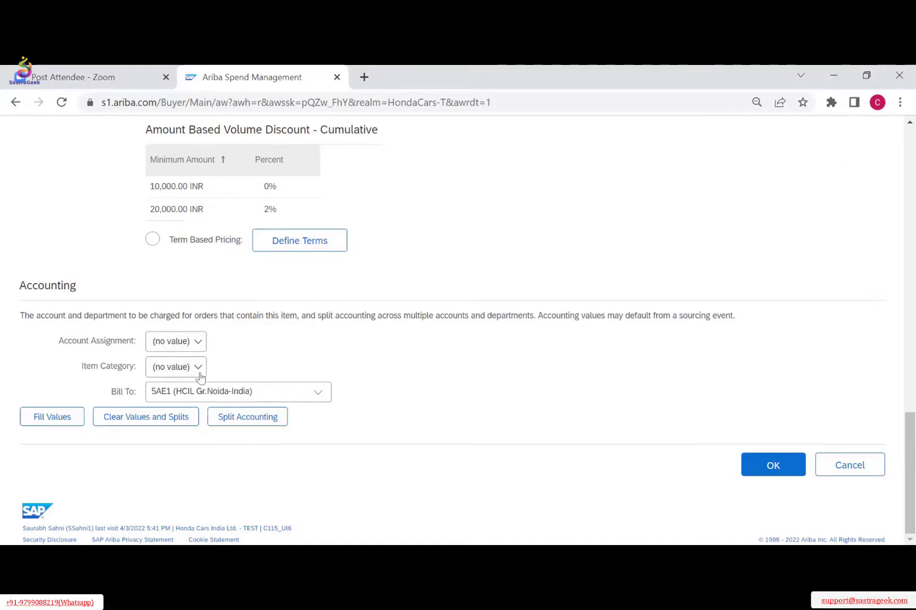
click(786, 466)
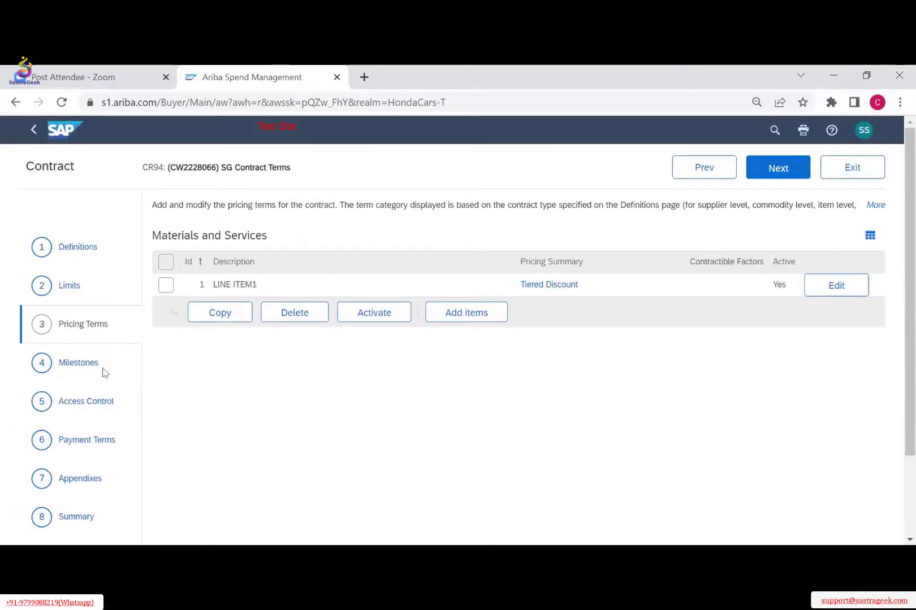
Start a new milestone item for the contract and title it "Completion of Preparation Phase".
click(76, 363)
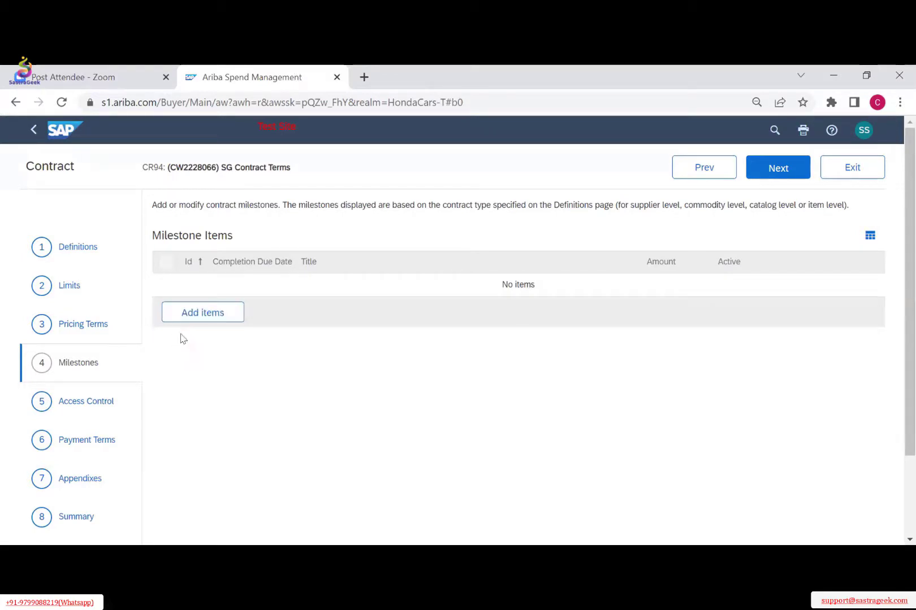
click(207, 317)
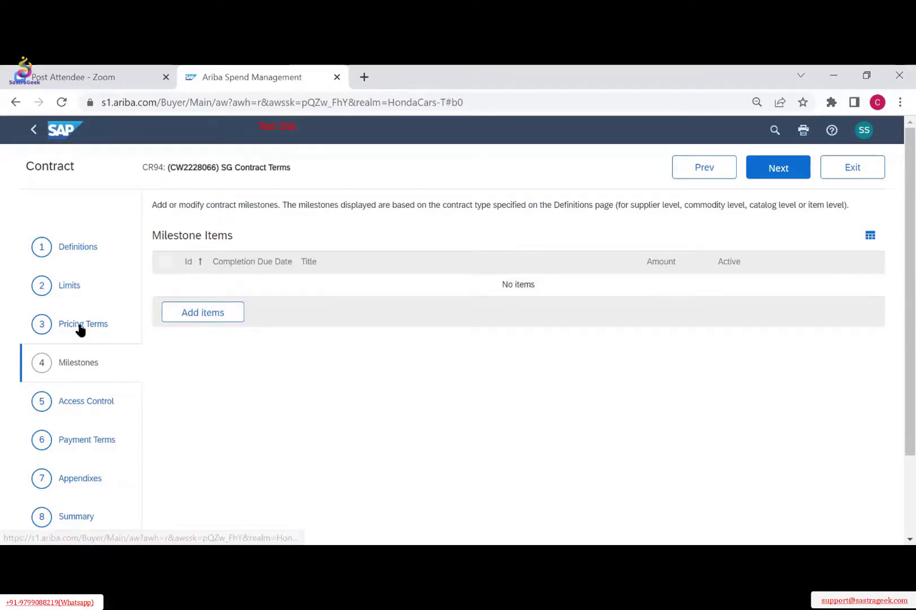
click(208, 320)
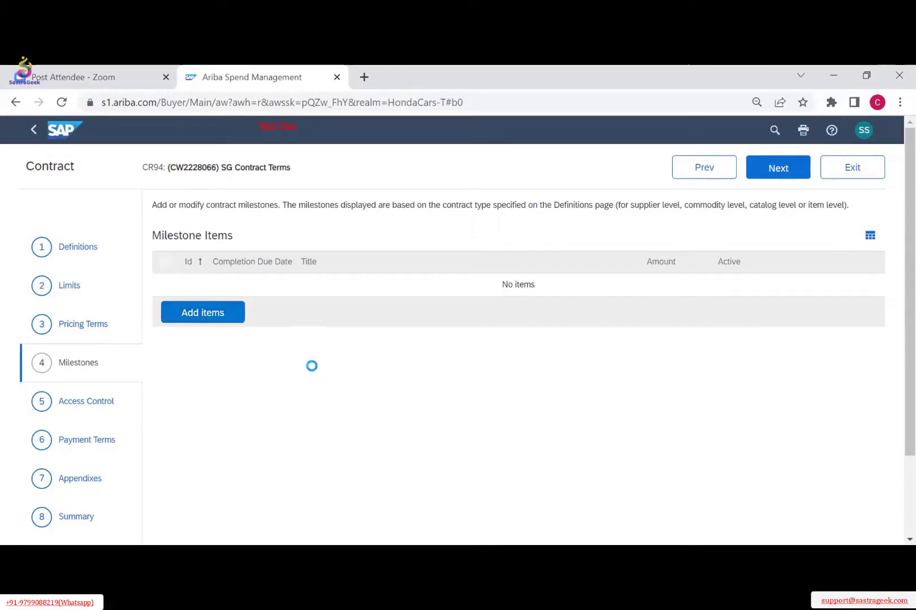
text(Go)
key(BackSpace)
text(Pre)
text(Comp)
text(letion of Preparation )
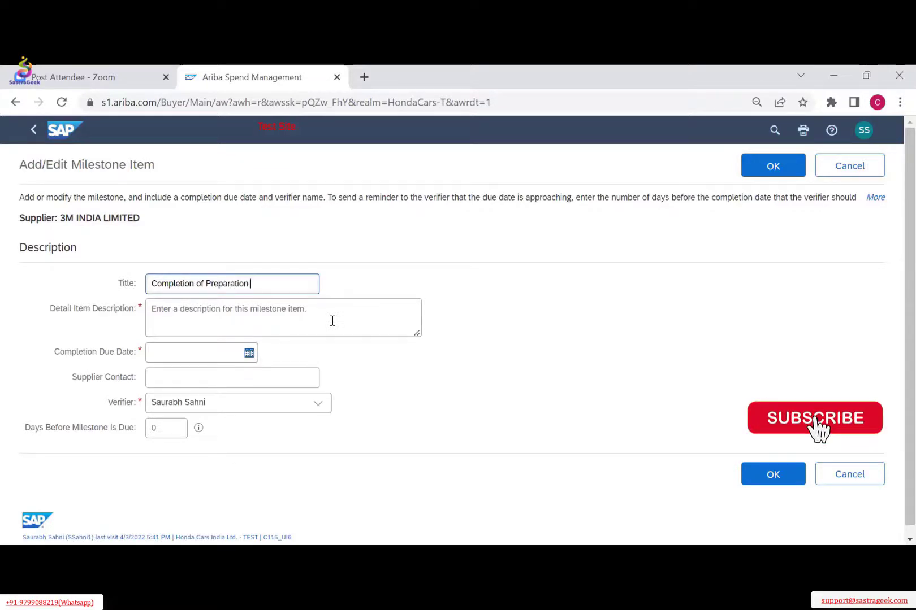
text(Phase)
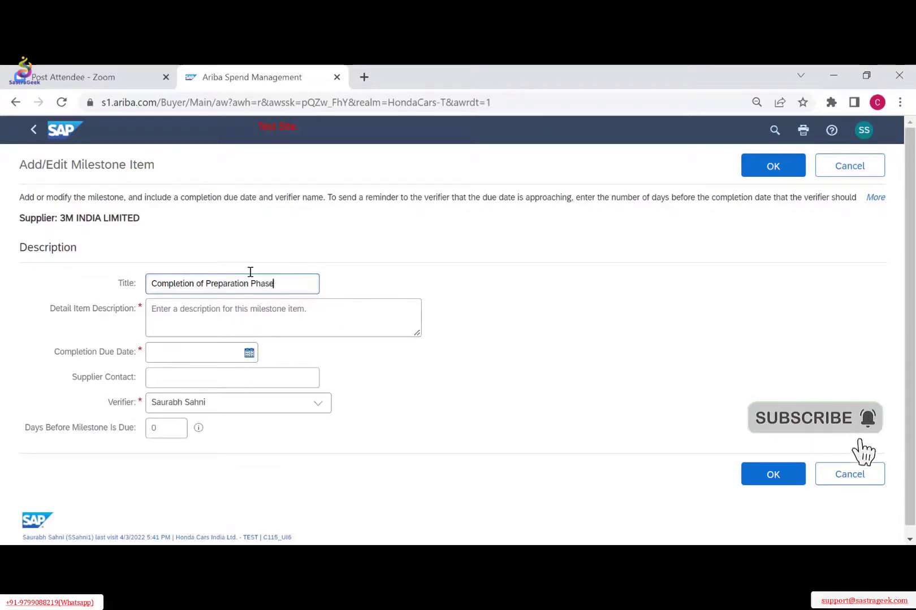
Copy the milestone's title into its detail item description and set the completion due date to Sun, 10 Apr, 2022.
key(ctrl+a)
key(ctrl+c)
click(292, 311)
key(ctrl+v)
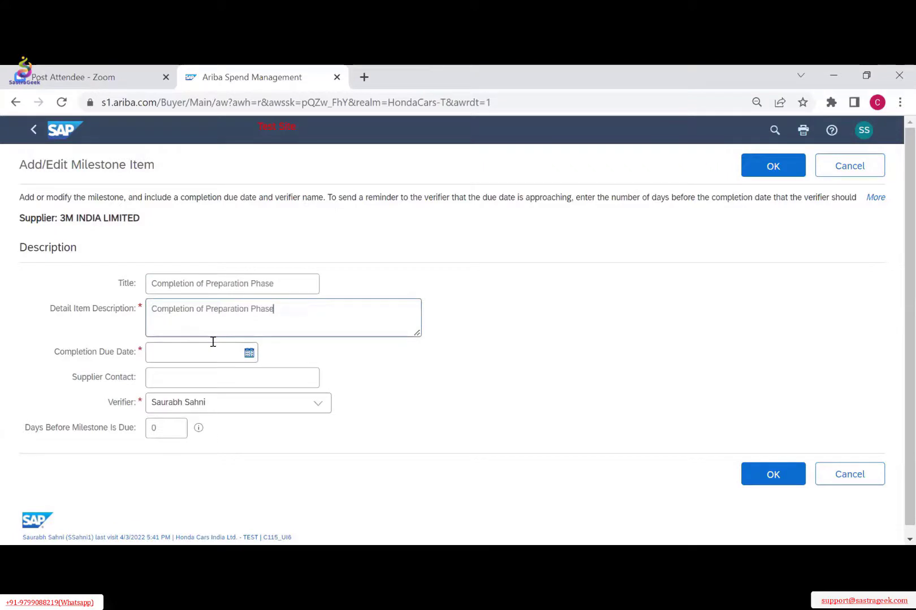
click(249, 354)
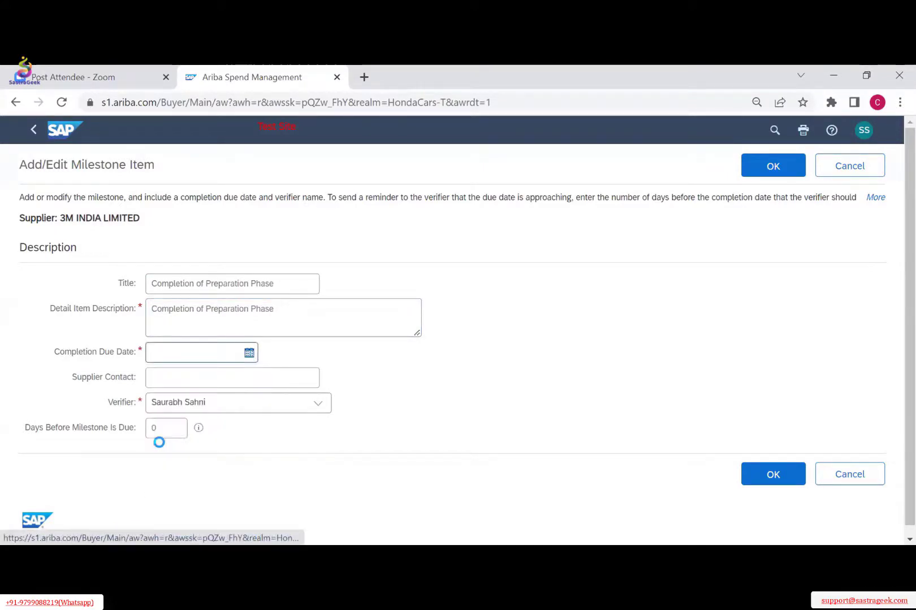
click(233, 378)
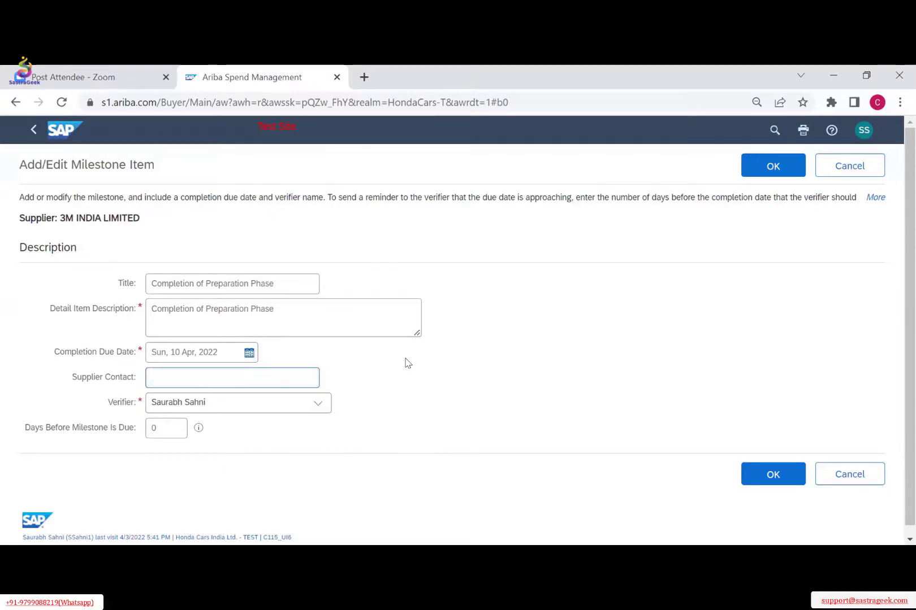
Check the available verifiers for the milestone without changing the selection, and open the Days Before Milestone Is Due value for editing.
click(316, 411)
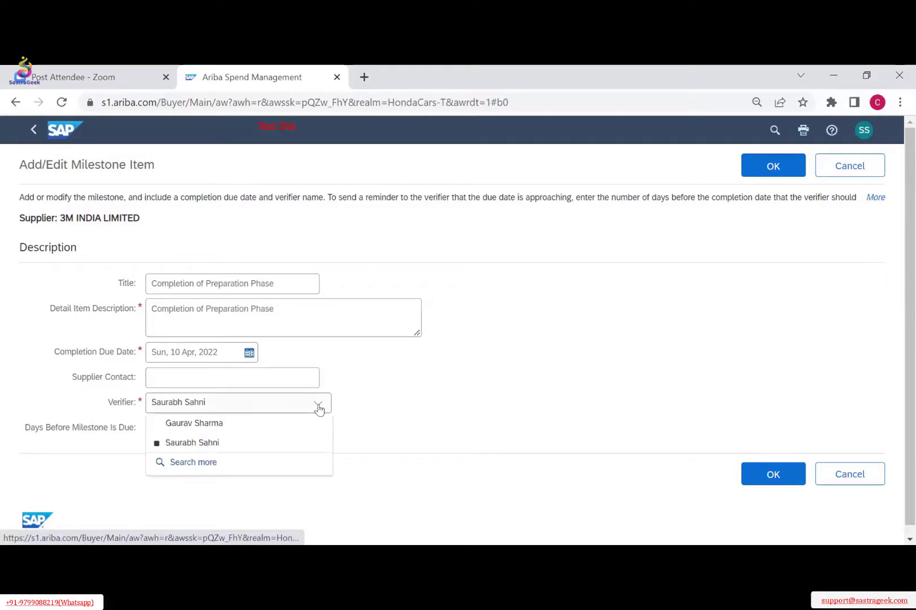
key(Escape)
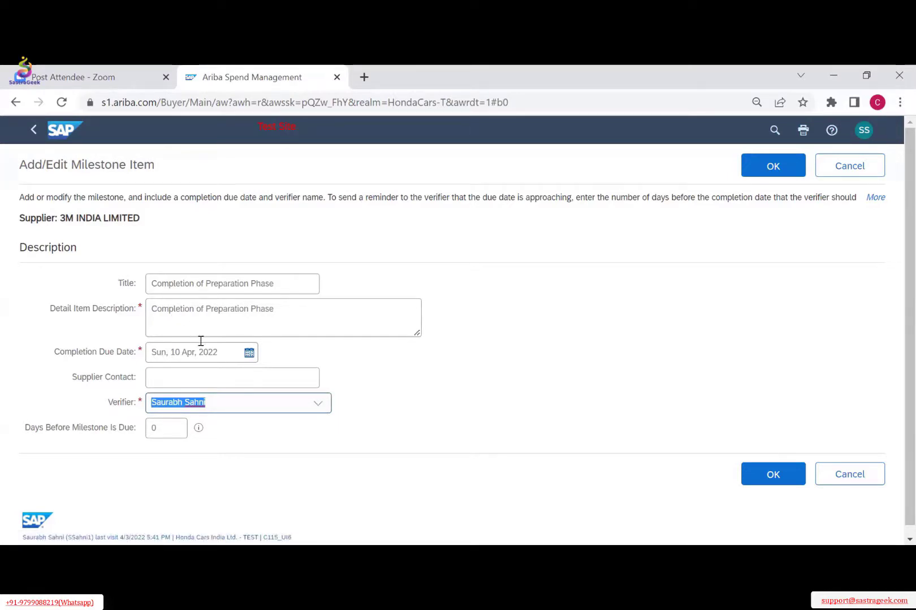
click(160, 426)
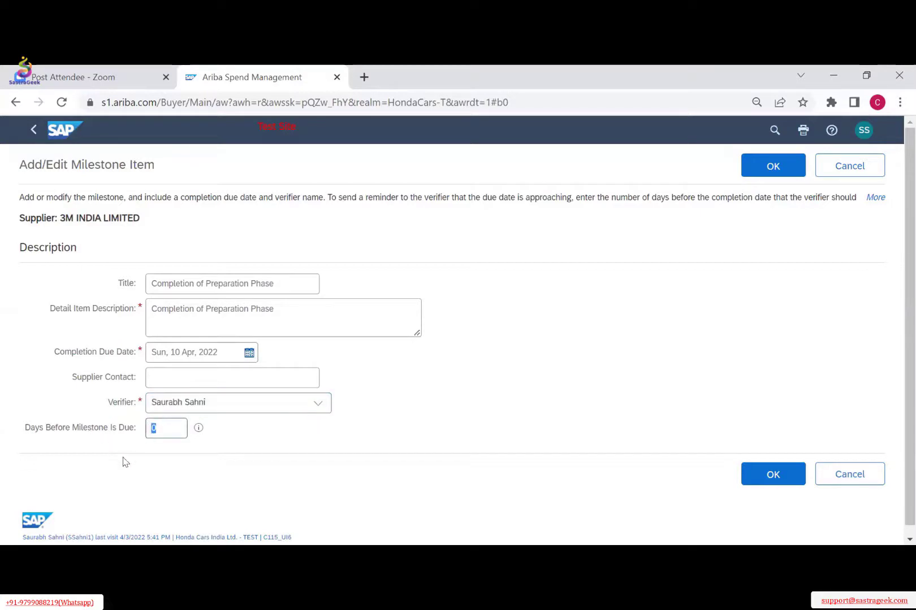